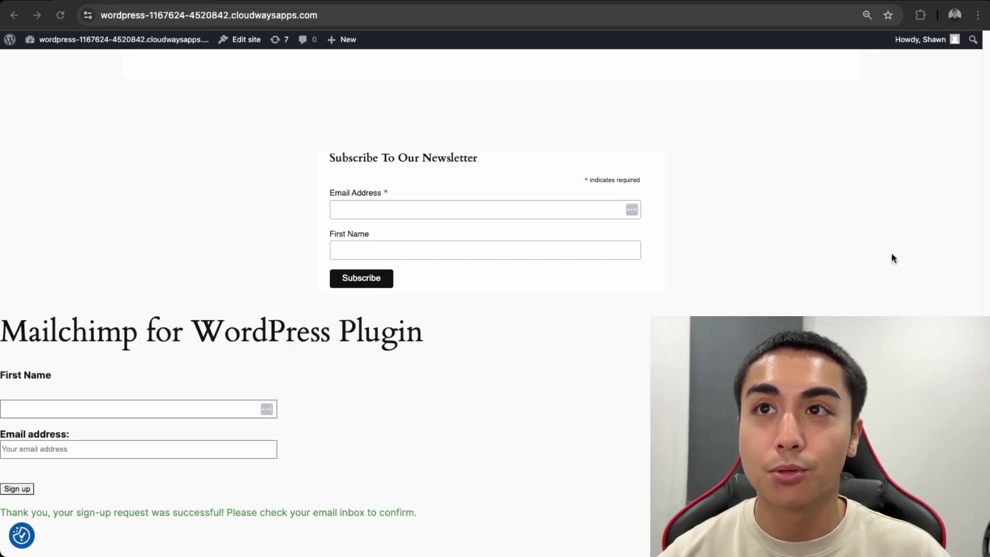
- Scroll down the homepage and accept all cookies to dismiss the red privacy banner
{"action": "scroll", "coordinate": [439, 340], "scroll_direction": "down", "scroll_amount": 1}
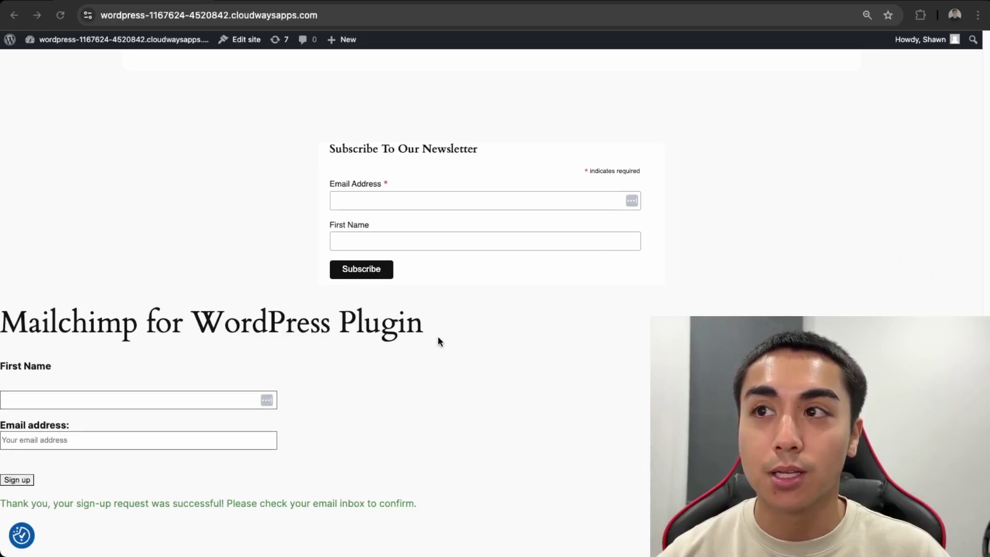
{"action": "scroll", "coordinate": [438, 340], "scroll_direction": "down", "scroll_amount": 2}
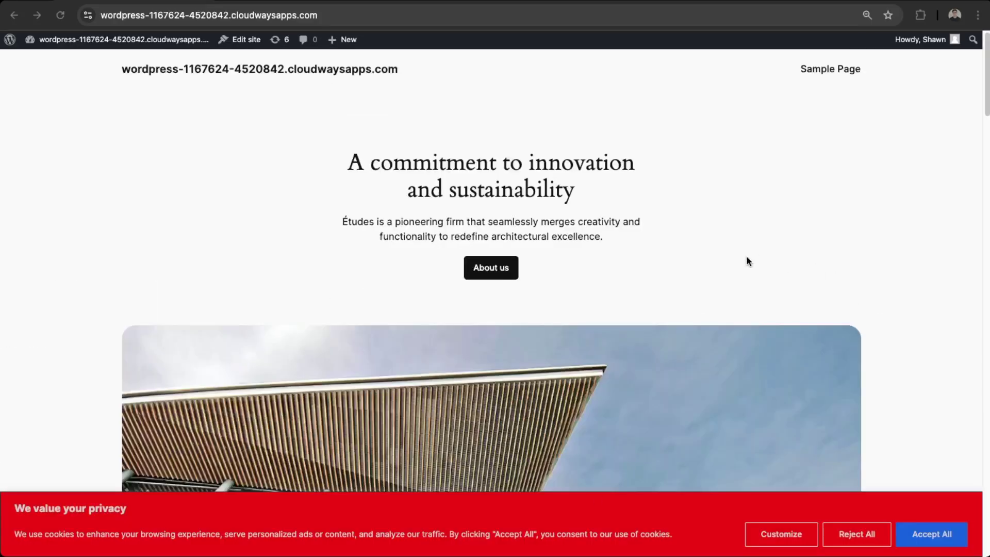
{"action": "scroll", "coordinate": [676, 375], "scroll_direction": "down", "scroll_amount": 3}
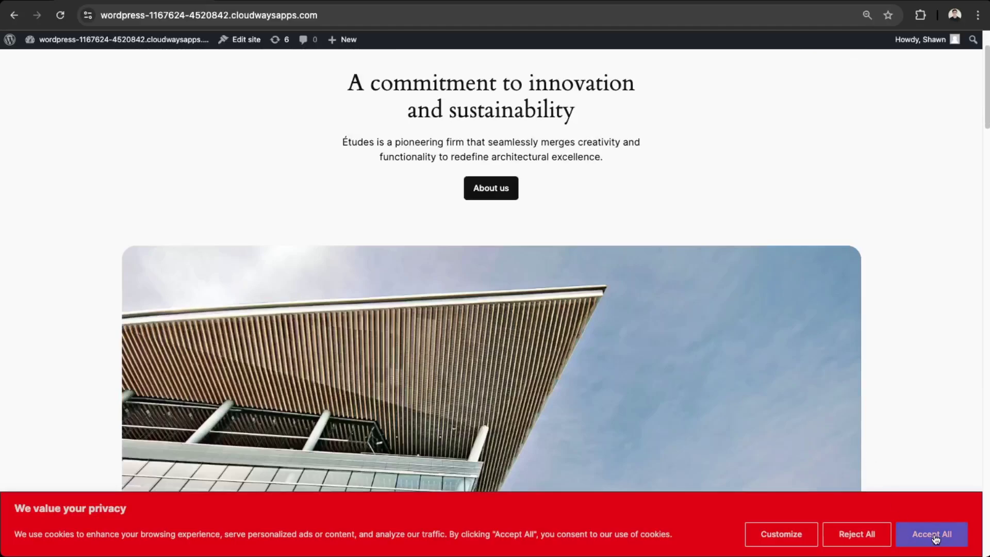
{"action": "left_click", "coordinate": [903, 530]}
{"action": "scroll", "coordinate": [459, 391], "scroll_direction": "up", "scroll_amount": 3}
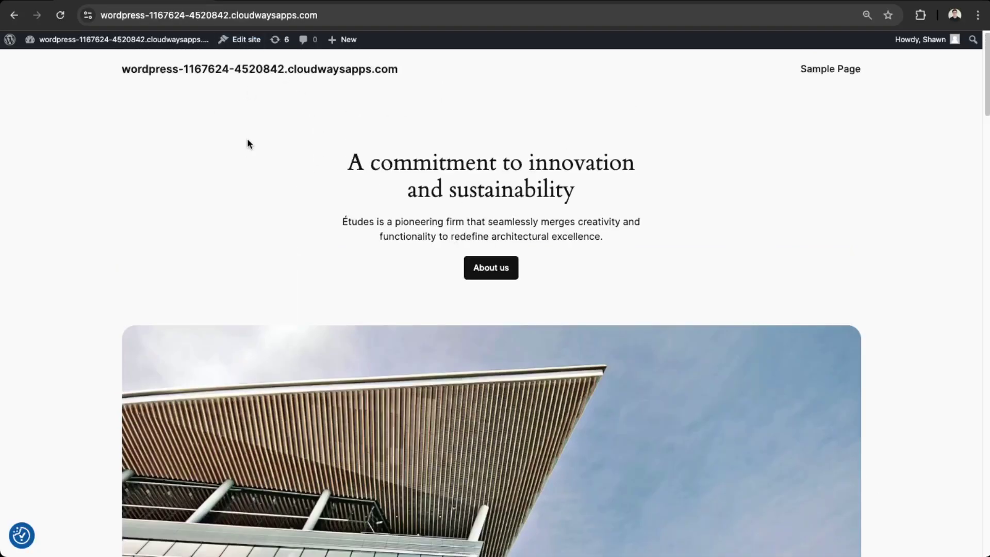
- In Mailchimp, go to the audience's Signup forms page via Manage Audience
{"action": "left_click", "coordinate": [261, 4]}
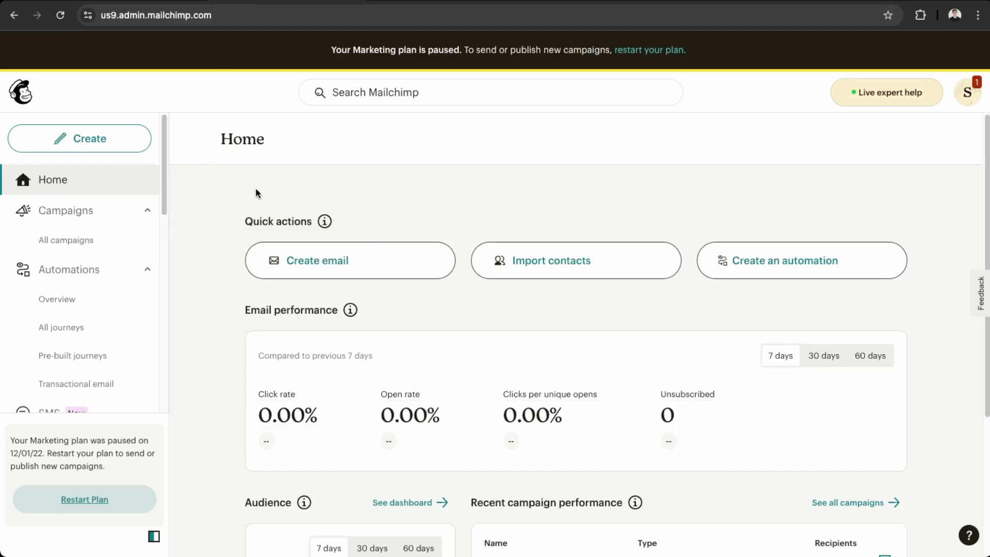
{"action": "scroll", "coordinate": [94, 278], "scroll_direction": "down", "scroll_amount": 2}
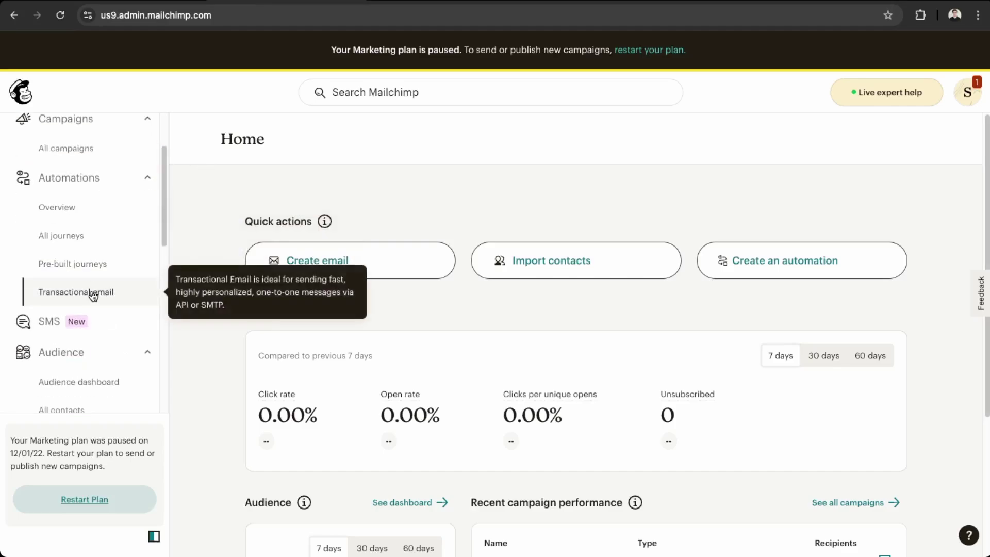
{"action": "left_click", "coordinate": [88, 359]}
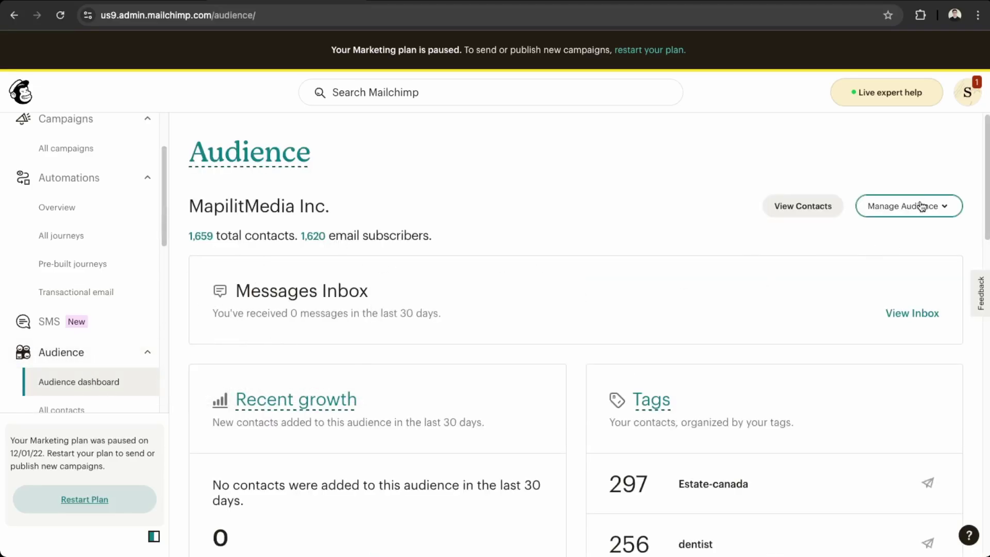
{"action": "left_click", "coordinate": [896, 205]}
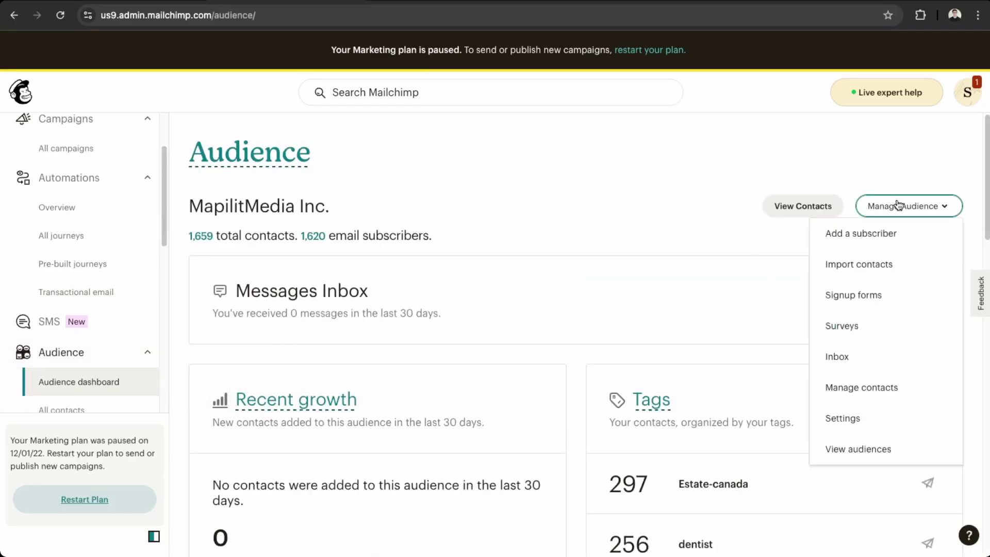
{"action": "left_click", "coordinate": [887, 308]}
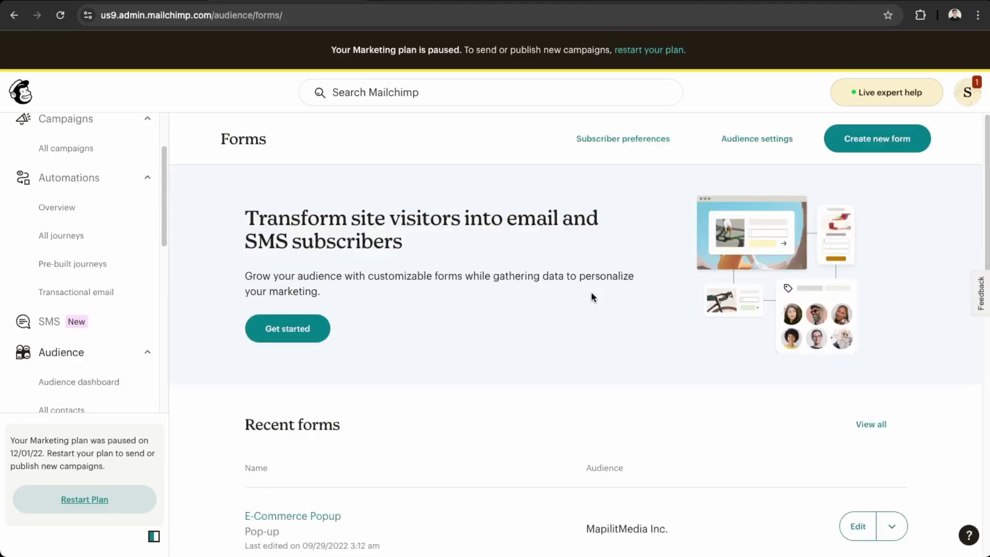
{"action": "scroll", "coordinate": [591, 292], "scroll_direction": "down", "scroll_amount": 2}
{"action": "scroll", "coordinate": [339, 269], "scroll_direction": "up", "scroll_amount": 2}
- Create an embedded form named 'Website Form' for the MapilitMedia Inc. audience
{"action": "left_click", "coordinate": [313, 330]}
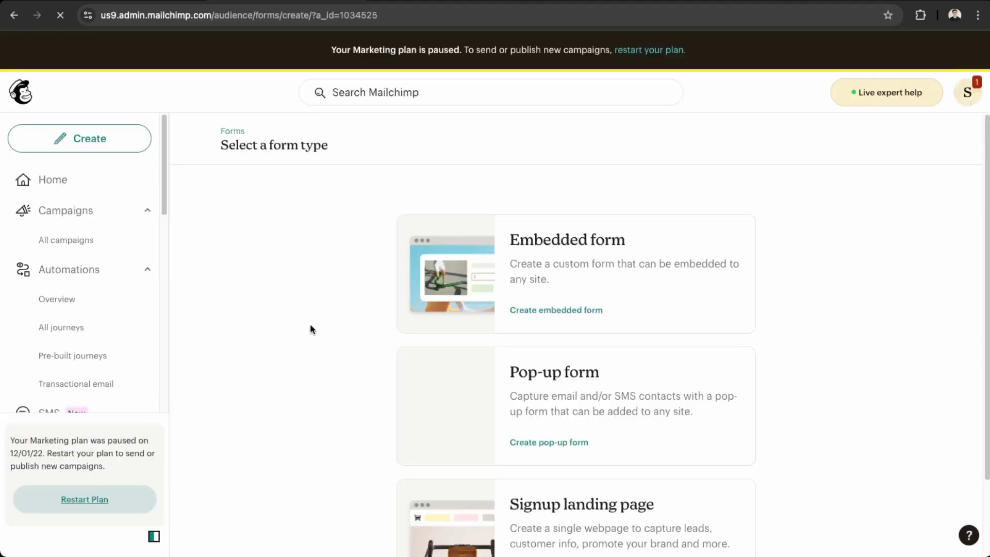
{"action": "left_click", "coordinate": [578, 295]}
{"action": "left_click", "coordinate": [550, 268]}
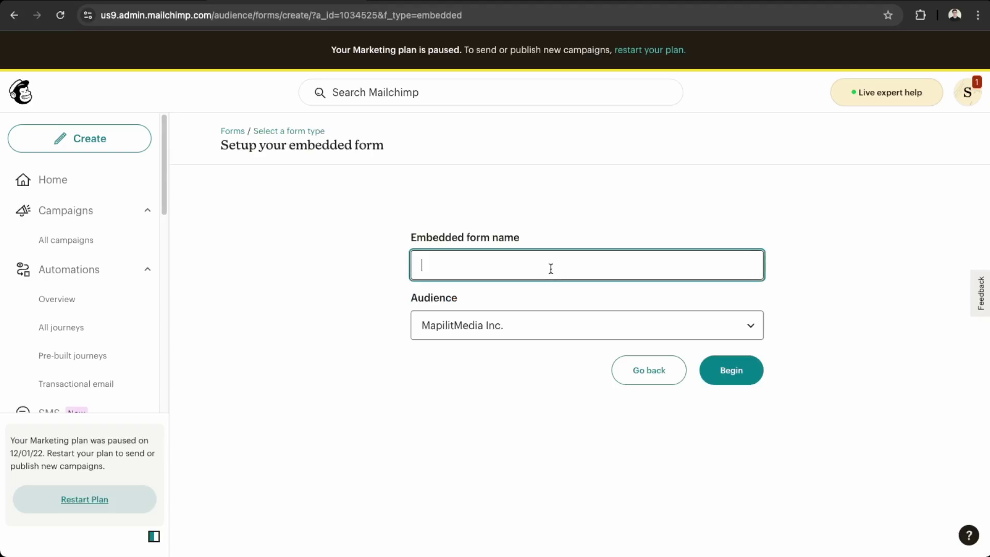
{"action": "left_click", "coordinate": [534, 327]}
{"action": "left_click", "coordinate": [542, 312]}
{"action": "left_click", "coordinate": [536, 269]}
{"action": "type", "text": "Website Form"}
{"action": "left_click", "coordinate": [505, 317]}
{"action": "left_click", "coordinate": [528, 289]}
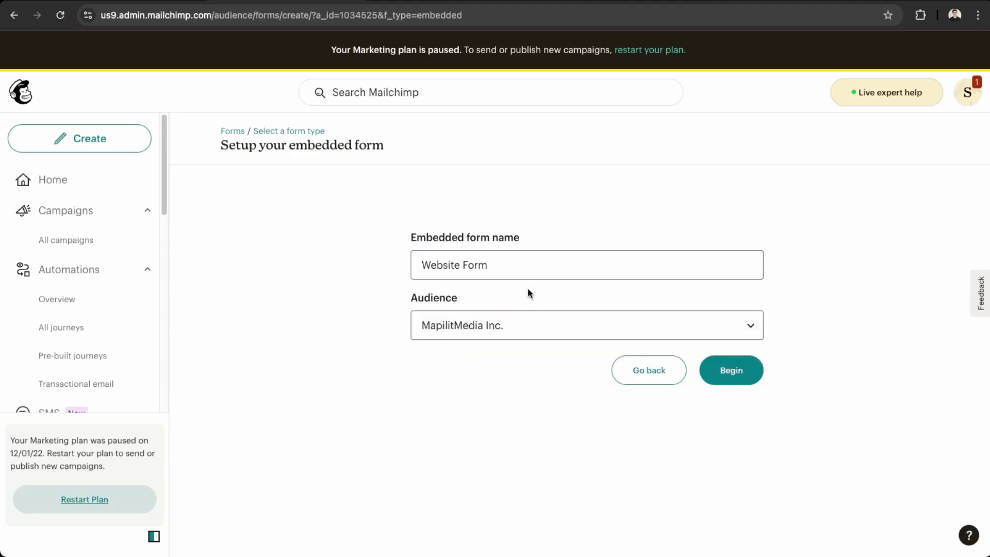
{"action": "left_click", "coordinate": [747, 373]}
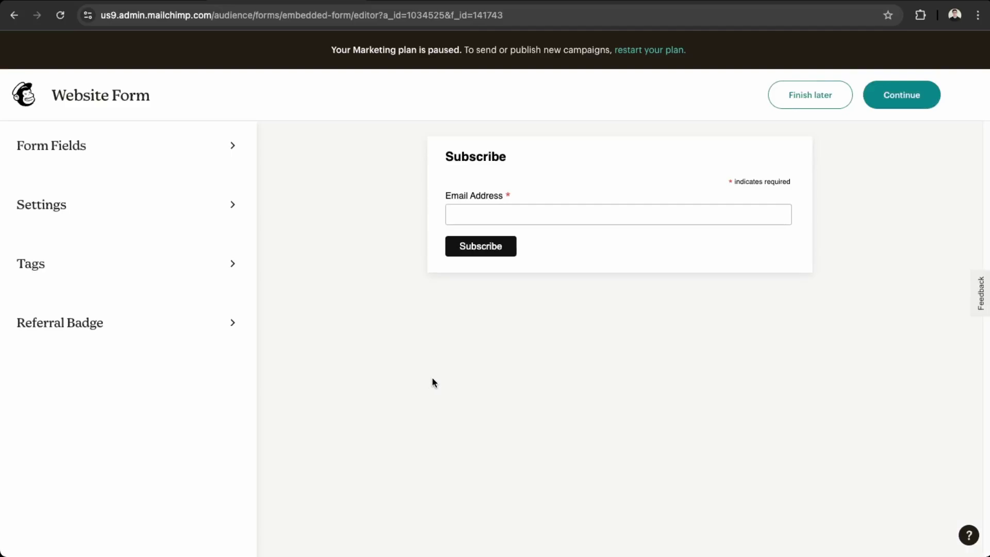
- Enable the First name field in Form Fields and drag it above Email address
{"action": "left_click", "coordinate": [39, 154]}
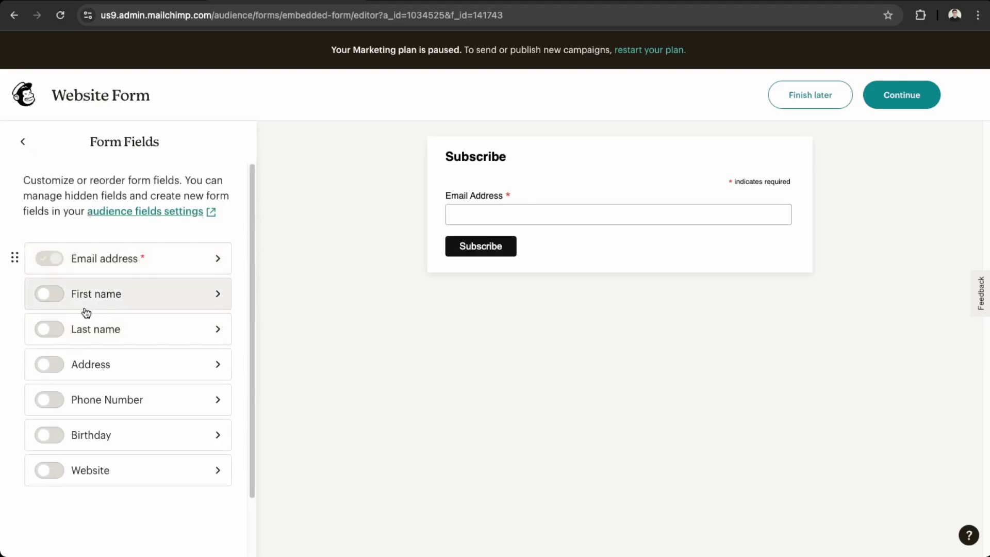
{"action": "left_click", "coordinate": [48, 304]}
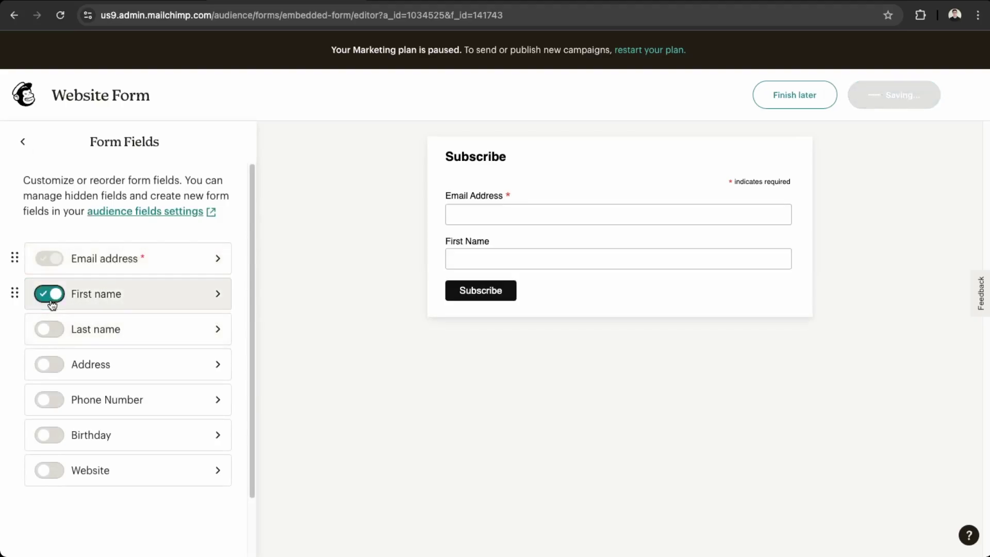
{"action": "left_click", "coordinate": [50, 305]}
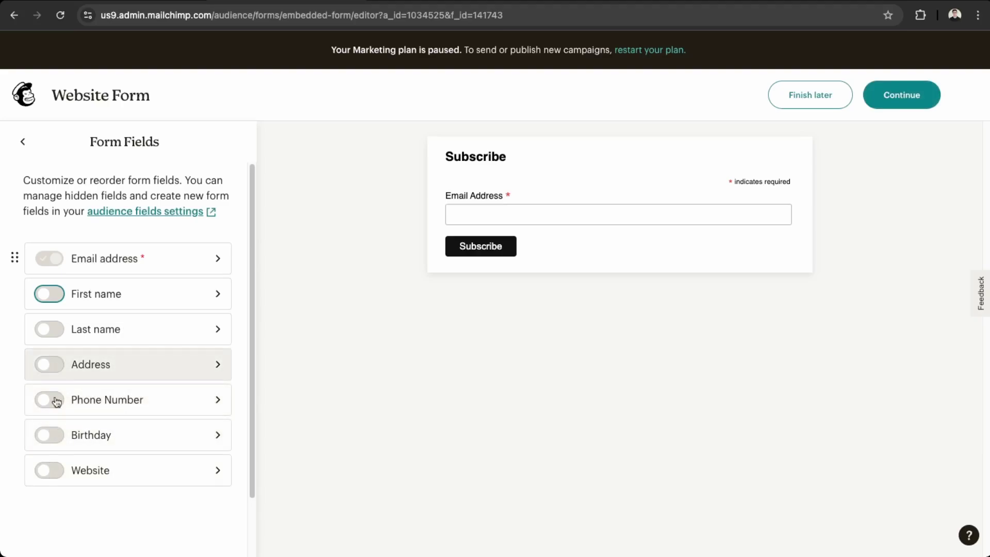
{"action": "left_click", "coordinate": [48, 294]}
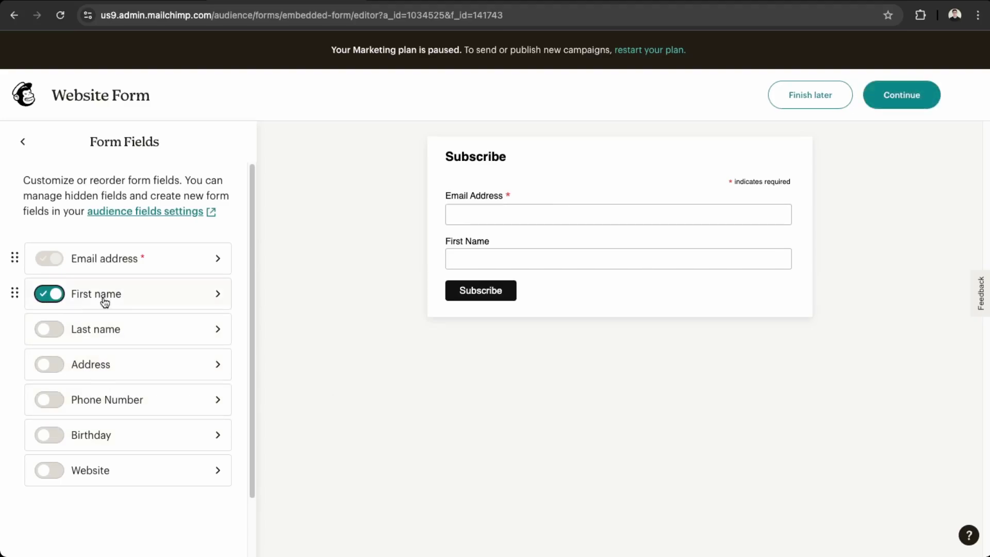
{"action": "left_click_drag", "start_coordinate": [15, 293], "coordinate": [14, 258]}
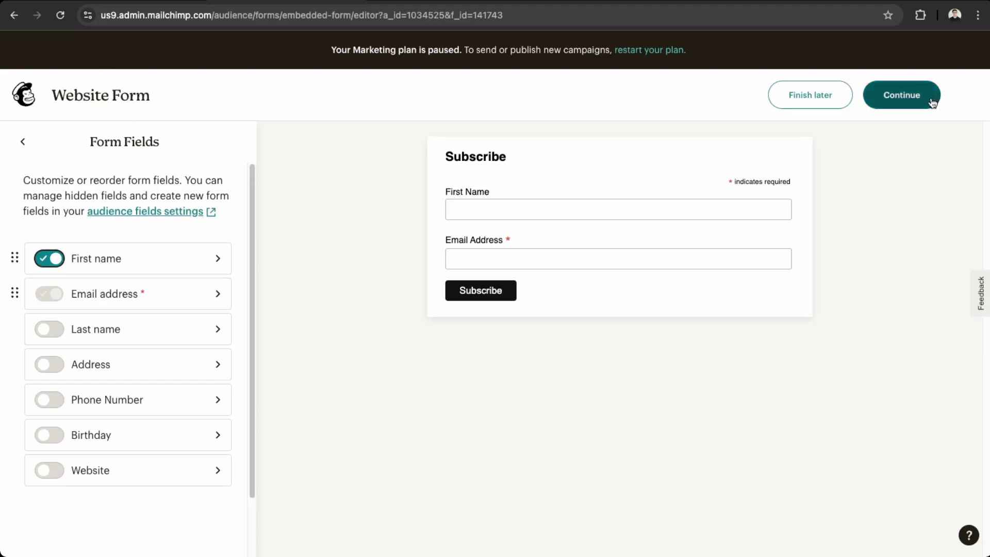
- Confirm the 600-pixel width in Settings and extend the title to 'Subscribe To Our Neweletter'
{"action": "left_click", "coordinate": [28, 147]}
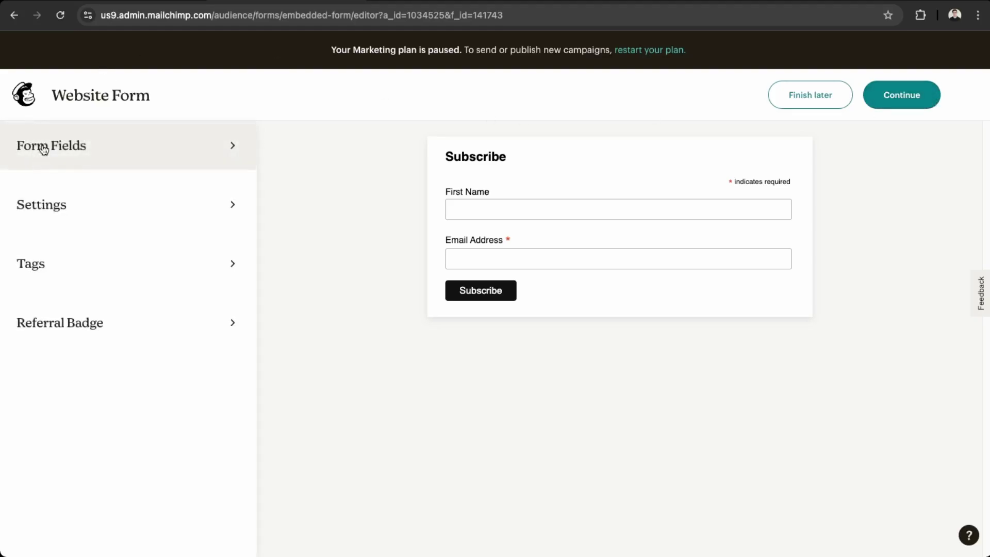
{"action": "left_click", "coordinate": [46, 204]}
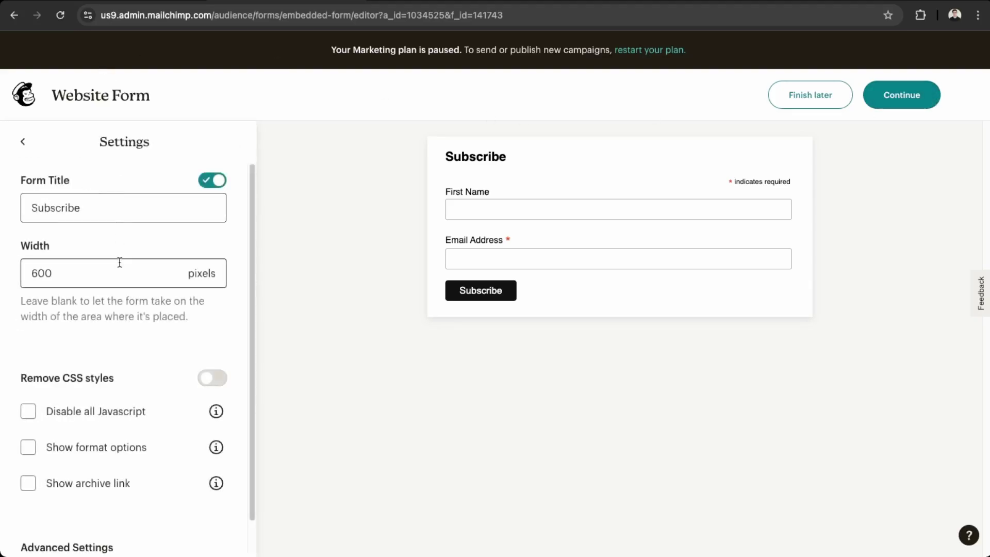
{"action": "left_click", "coordinate": [114, 277]}
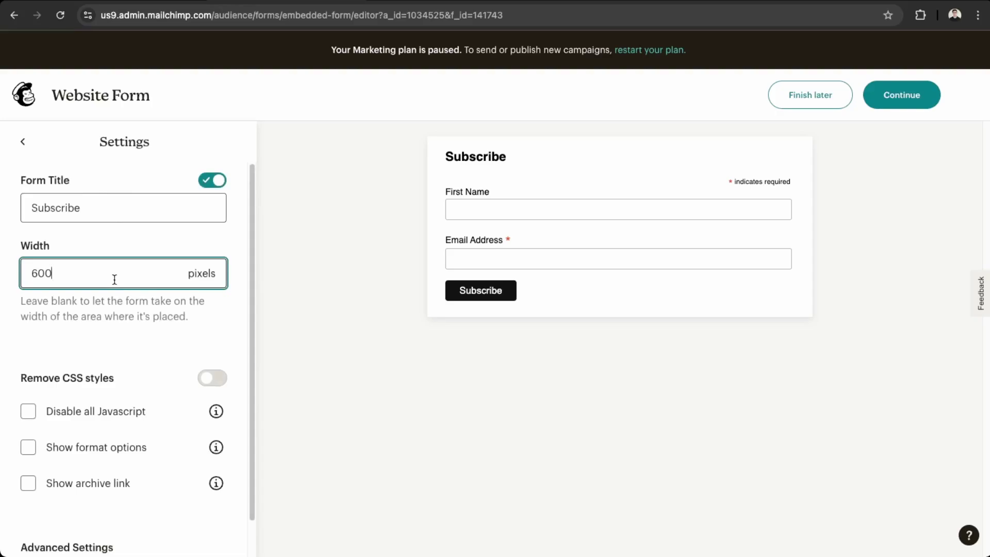
{"action": "double_click", "coordinate": [88, 207]}
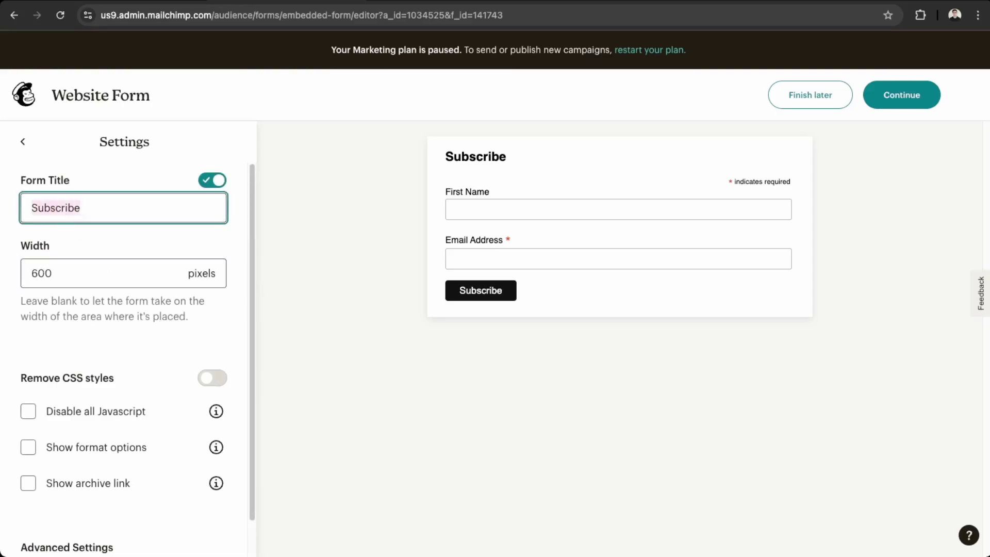
{"action": "left_click", "coordinate": [88, 207]}
{"action": "type", "text": "T"}
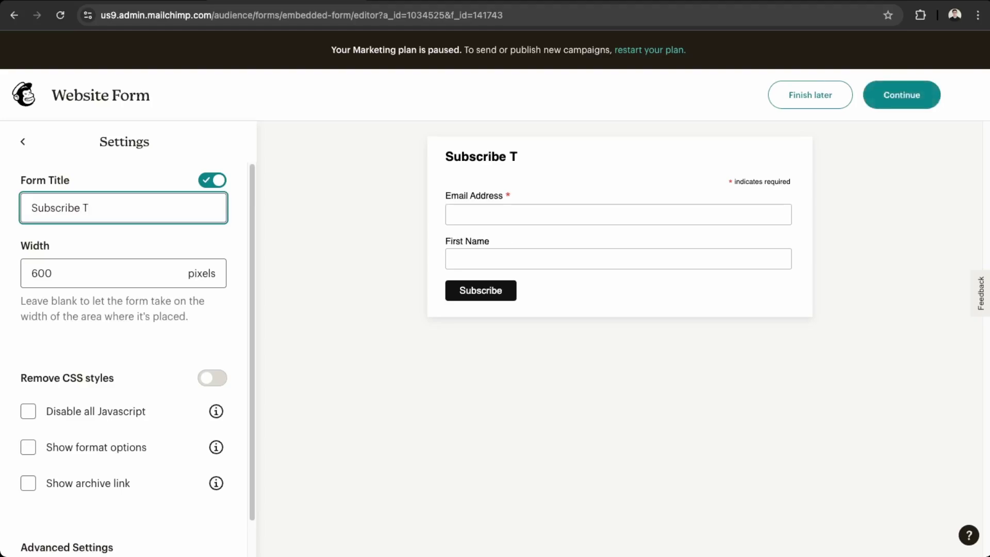
{"action": "type", "text": "o Our Newe"}
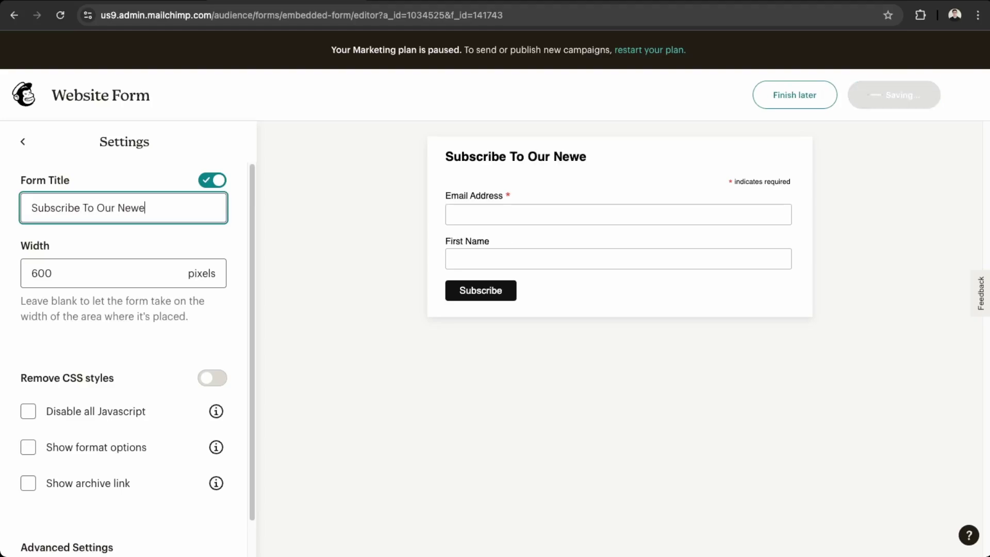
{"action": "key", "text": "BackSpace"}
{"action": "type", "text": "sletter"}
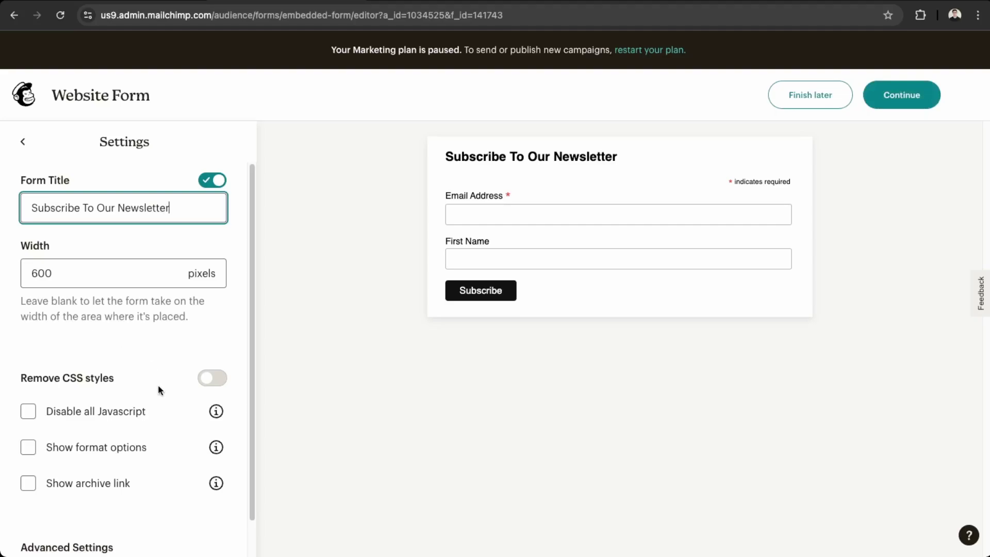
- Toggle Remove CSS styles on and back off so the preview keeps its styling
{"action": "scroll", "coordinate": [158, 387], "scroll_direction": "down", "scroll_amount": 2}
{"action": "scroll", "coordinate": [141, 386], "scroll_direction": "up", "scroll_amount": 2}
{"action": "left_click", "coordinate": [198, 378]}
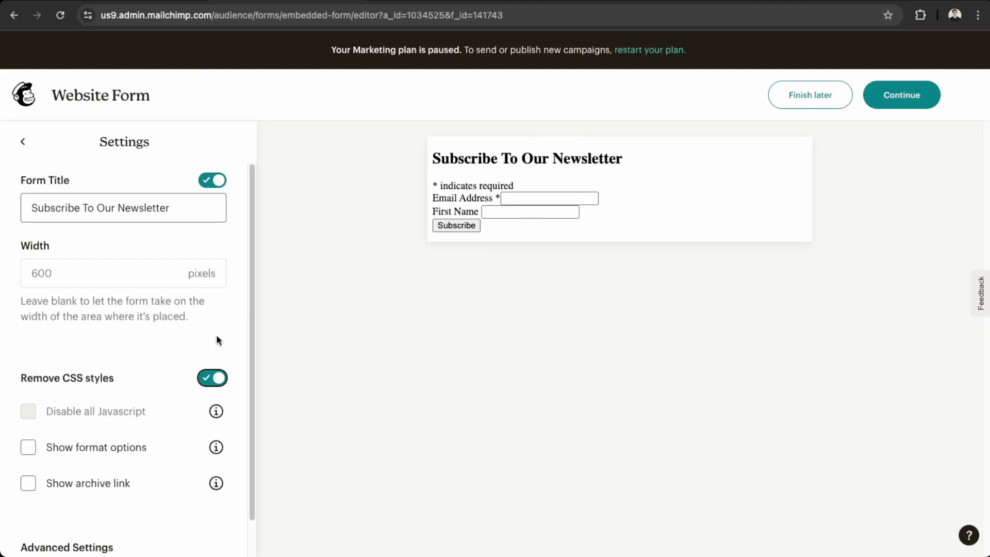
{"action": "left_click", "coordinate": [219, 377]}
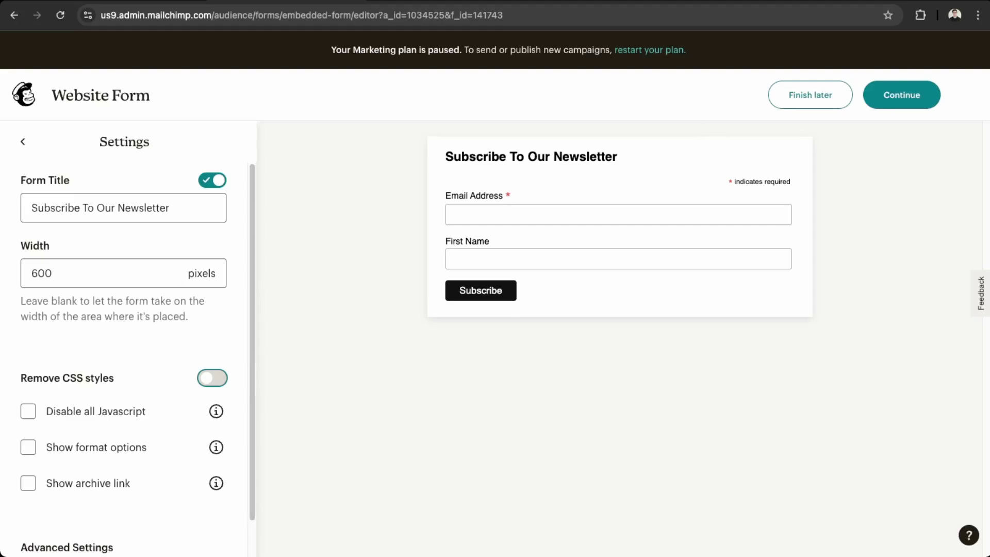
{"action": "scroll", "coordinate": [92, 447], "scroll_direction": "down", "scroll_amount": 2}
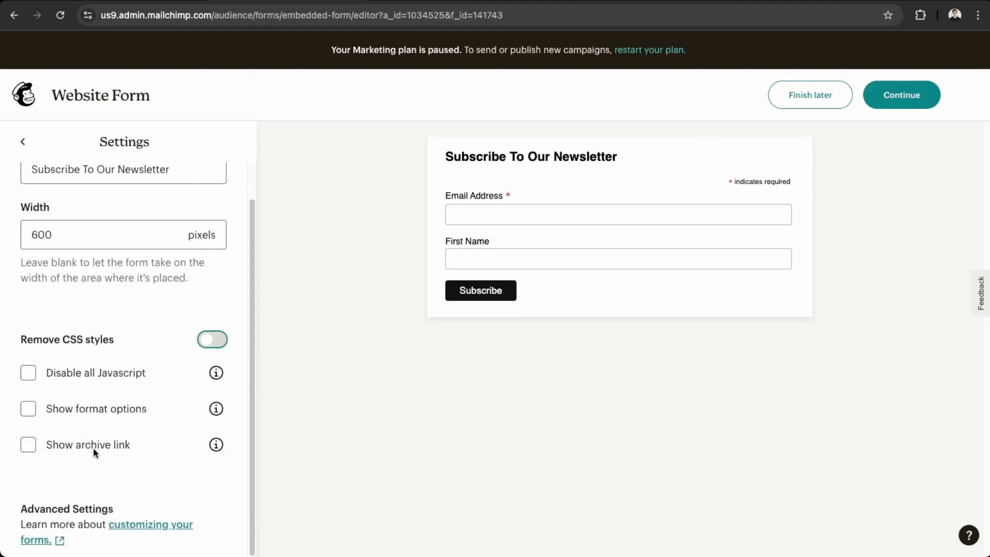
{"action": "scroll", "coordinate": [7, 194], "scroll_direction": "up", "scroll_amount": 1}
- Create the 'website-signup' tag in Tags so new form contacts get it automatically
{"action": "left_click", "coordinate": [23, 144]}
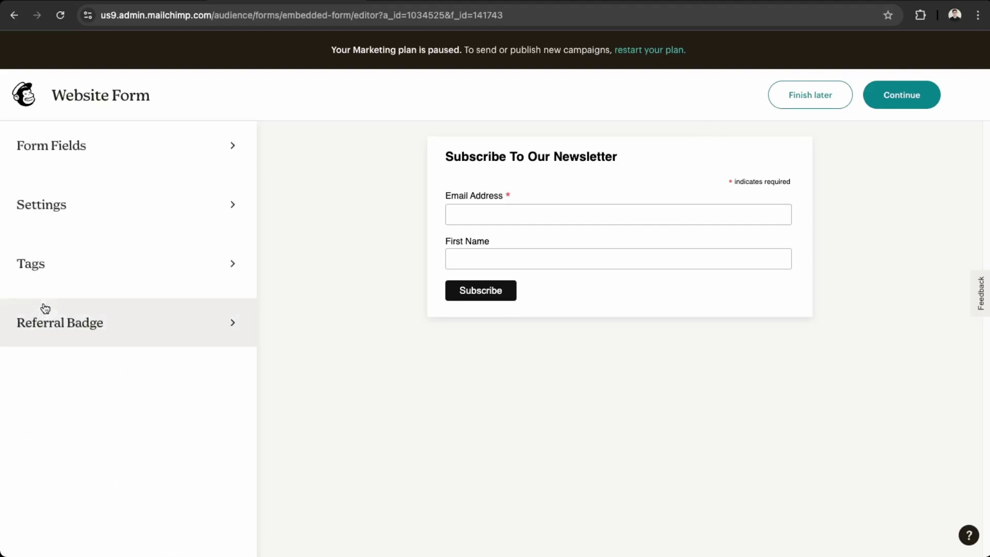
{"action": "left_click", "coordinate": [126, 284]}
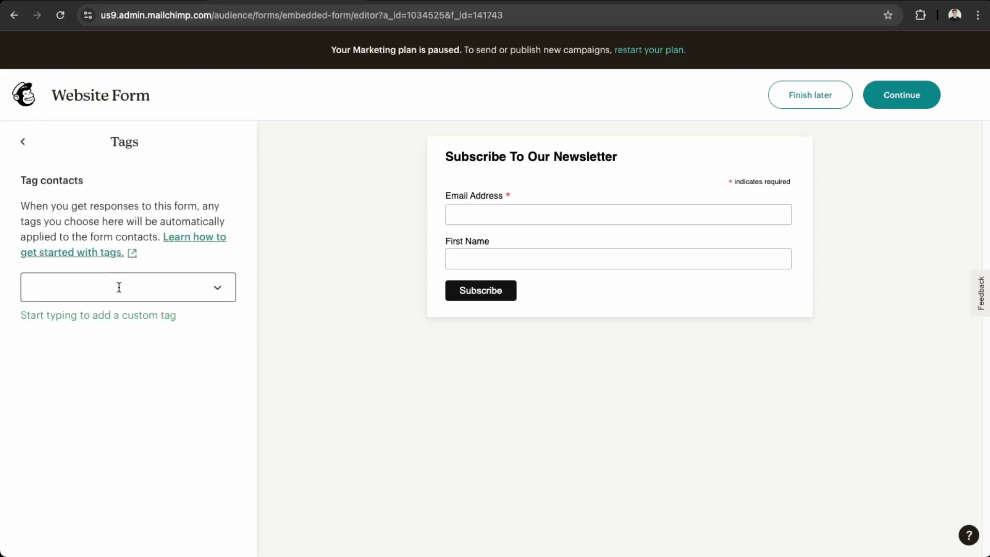
{"action": "left_click", "coordinate": [170, 288]}
{"action": "type", "text": "website"}
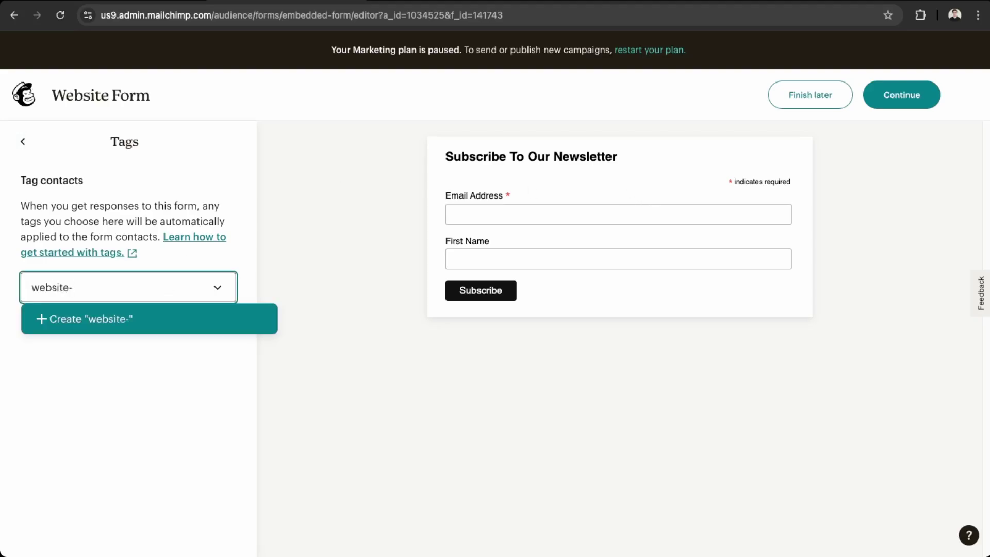
{"action": "type", "text": "-signuop"}
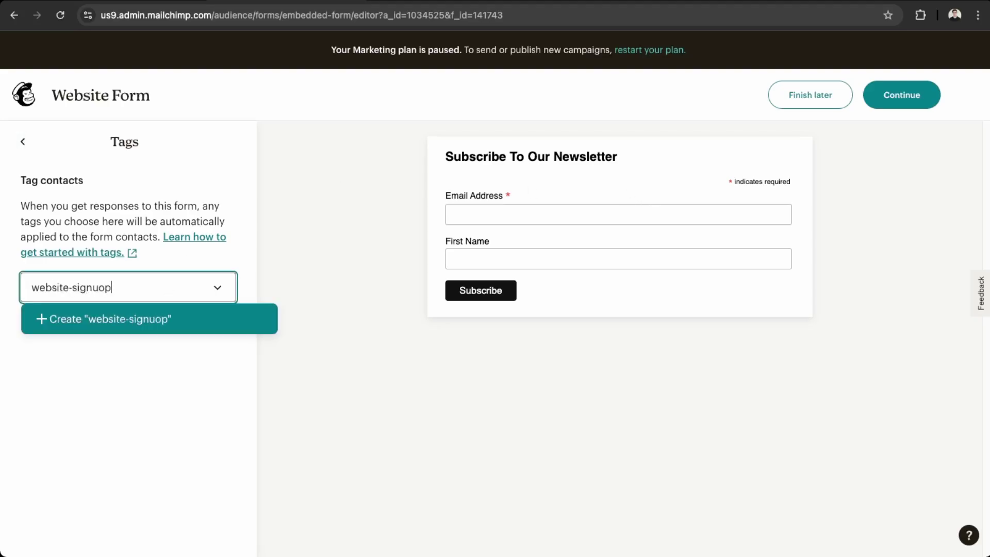
{"action": "key", "text": "BackSpace"}
{"action": "key", "text": "BackSpace"}
{"action": "type", "text": "p"}
{"action": "key", "text": "Return"}
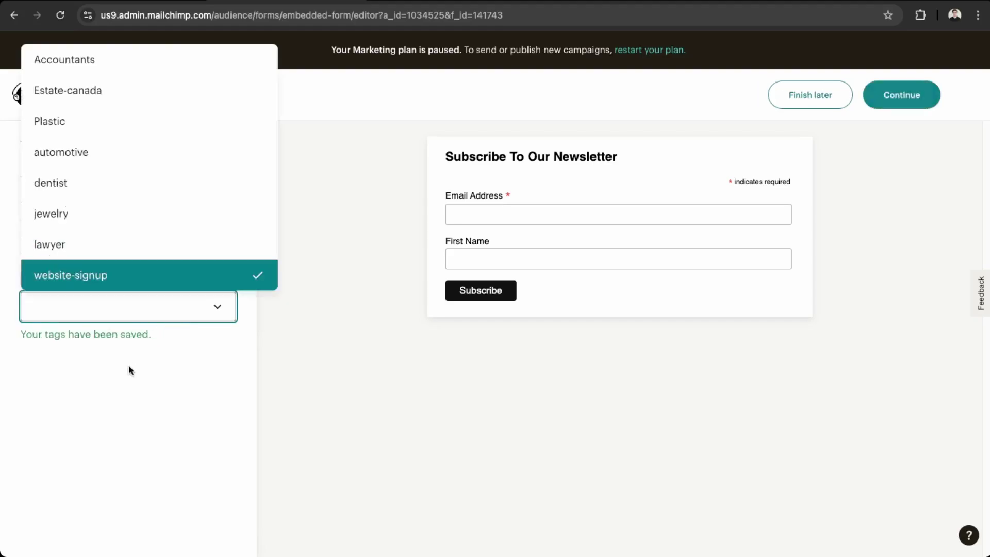
{"action": "left_click", "coordinate": [128, 368]}
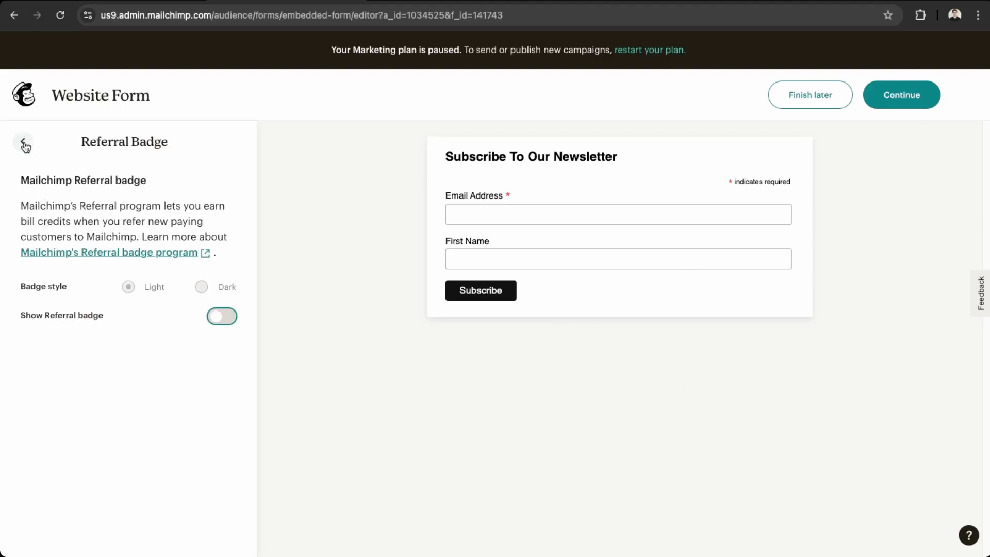
- Leave the form editor with Continue and review the generated Embedded Form Code
{"action": "left_click", "coordinate": [24, 144]}
{"action": "left_click", "coordinate": [904, 100]}
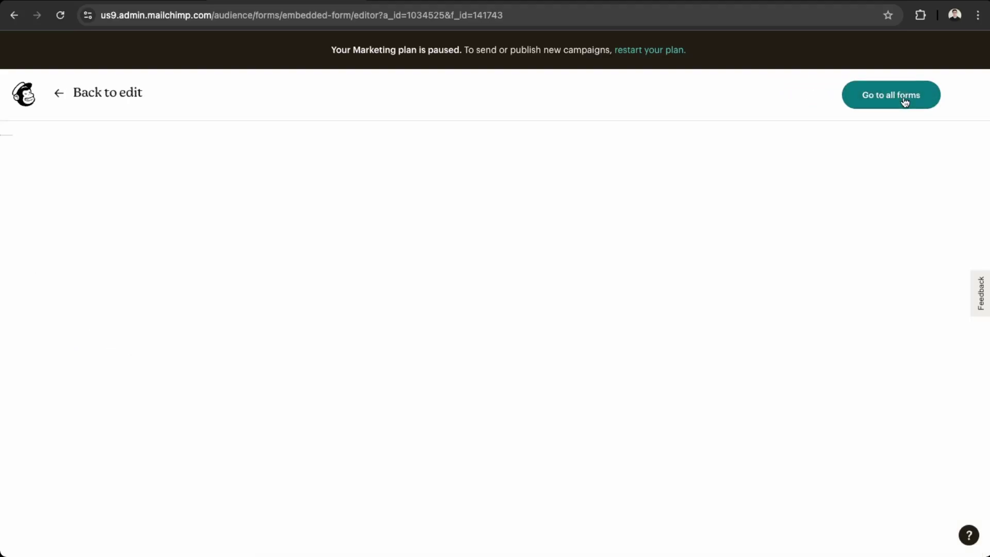
{"action": "scroll", "coordinate": [557, 426], "scroll_direction": "down", "scroll_amount": 2}
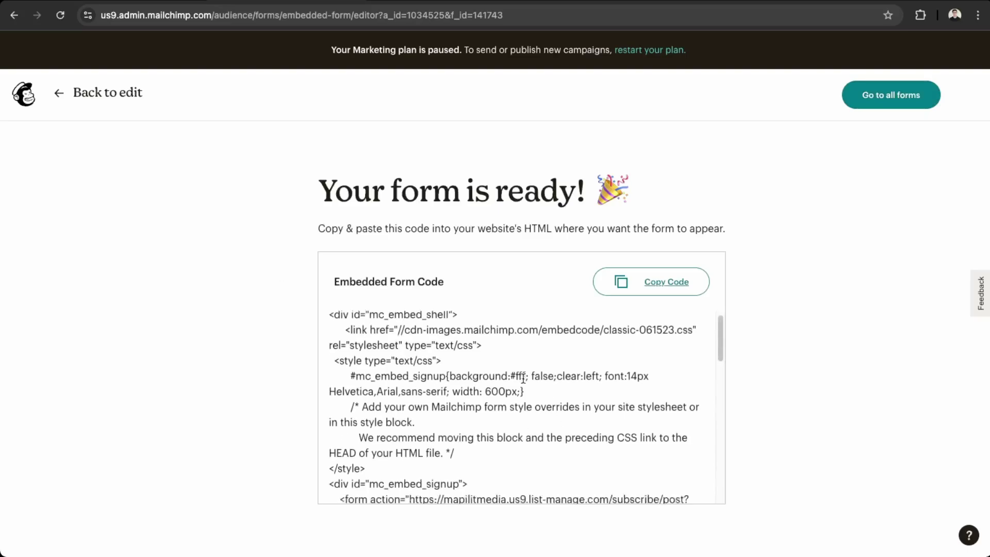
{"action": "scroll", "coordinate": [407, 426], "scroll_direction": "up", "scroll_amount": 2}
{"action": "scroll", "coordinate": [454, 413], "scroll_direction": "down", "scroll_amount": 4}
{"action": "scroll", "coordinate": [433, 411], "scroll_direction": "down", "scroll_amount": 8}
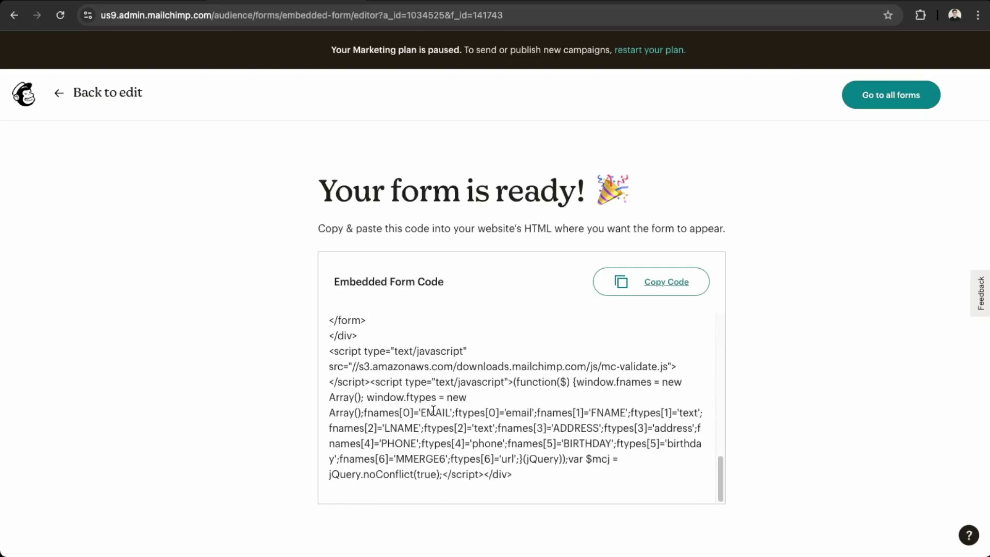
{"action": "scroll", "coordinate": [433, 410], "scroll_direction": "up", "scroll_amount": 15}
{"action": "scroll", "coordinate": [415, 383], "scroll_direction": "down", "scroll_amount": 15}
{"action": "scroll", "coordinate": [500, 456], "scroll_direction": "up", "scroll_amount": 10}
{"action": "scroll", "coordinate": [500, 457], "scroll_direction": "up", "scroll_amount": 6}
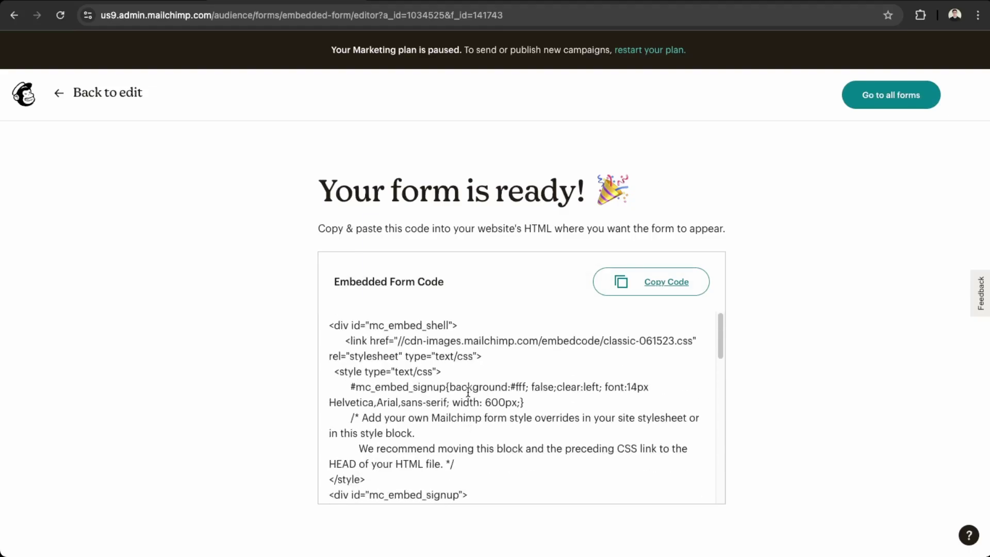
- Copy the Mailchimp embed code and insert a Custom HTML block into the Blog Home template
{"action": "left_click", "coordinate": [665, 283]}
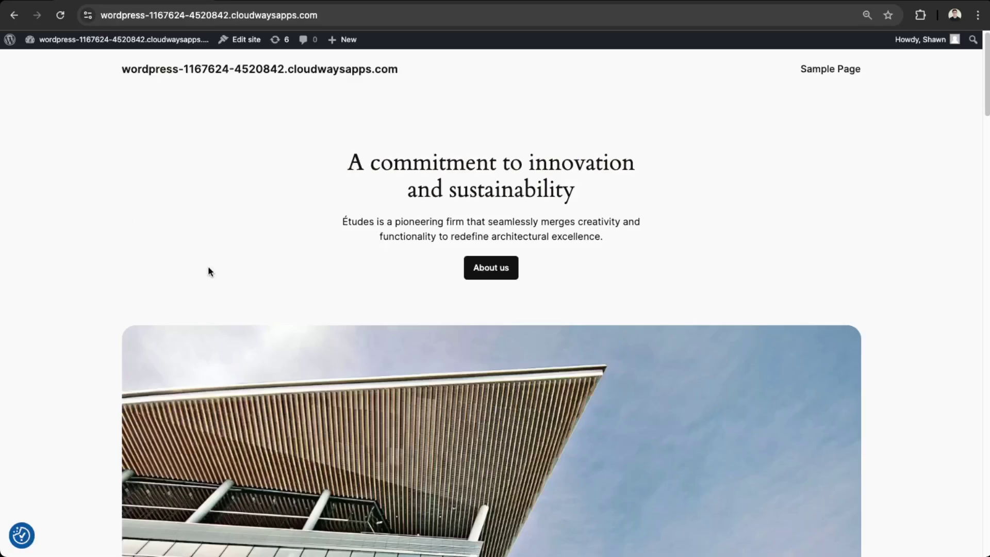
{"action": "scroll", "coordinate": [247, 242], "scroll_direction": "down", "scroll_amount": 5}
{"action": "scroll", "coordinate": [257, 154], "scroll_direction": "up", "scroll_amount": 5}
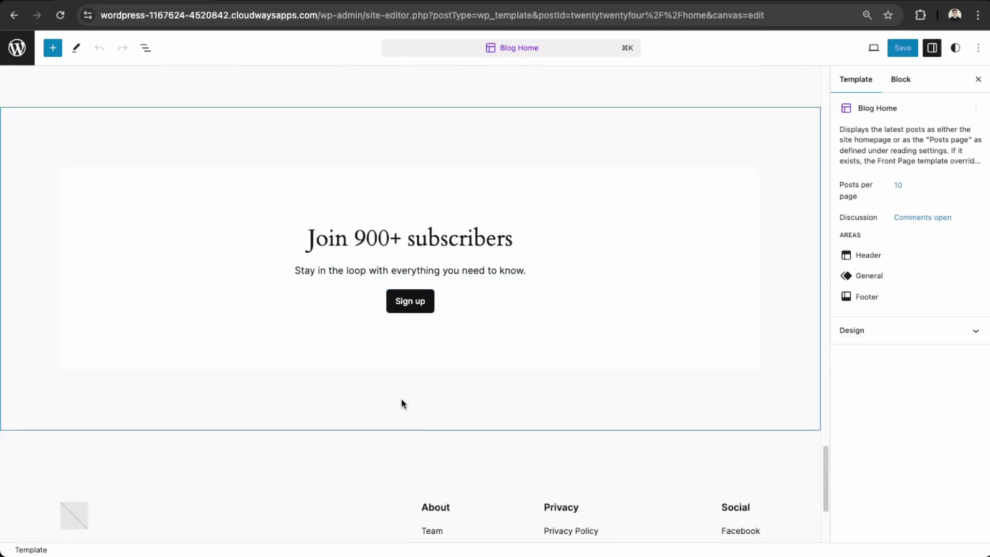
{"action": "left_click", "coordinate": [53, 48]}
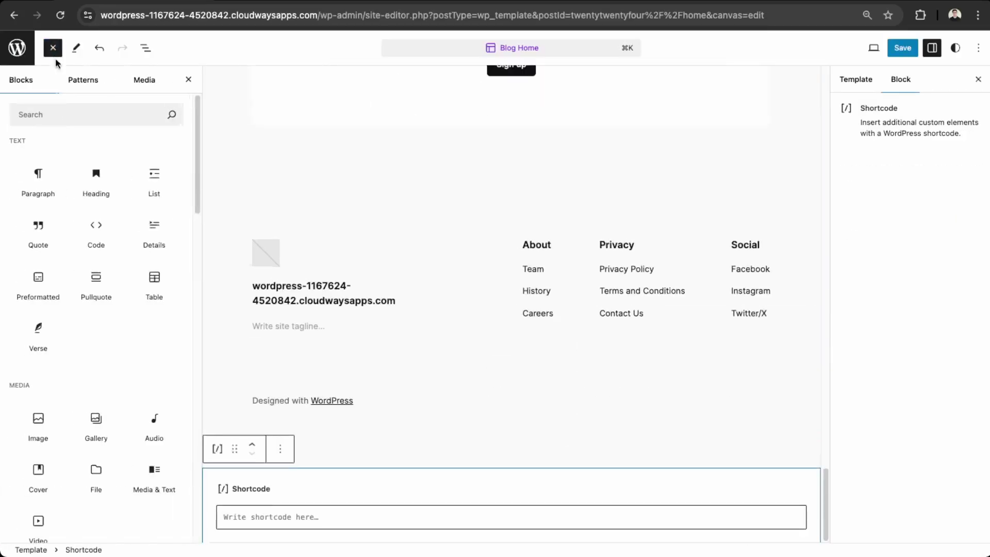
{"action": "left_click", "coordinate": [32, 114]}
{"action": "type", "text": "html"}
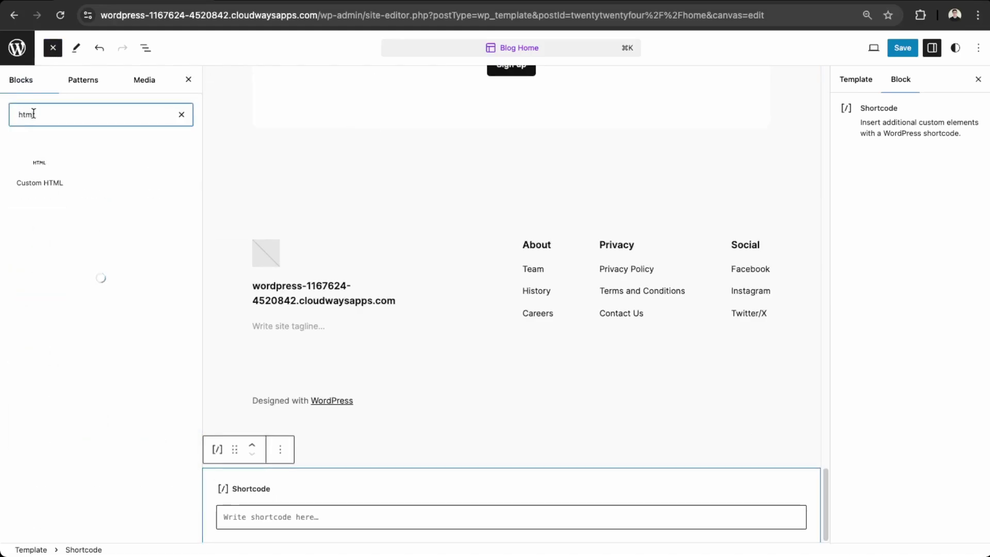
{"action": "left_click", "coordinate": [43, 176]}
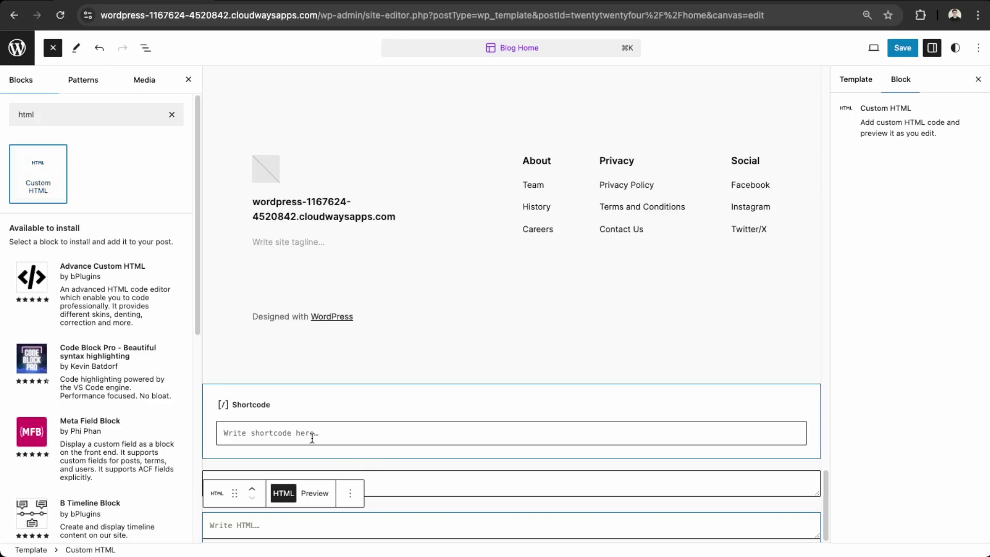
- Delete the Shortcode block and the duplicate Custom HTML block
{"action": "left_click", "coordinate": [433, 404]}
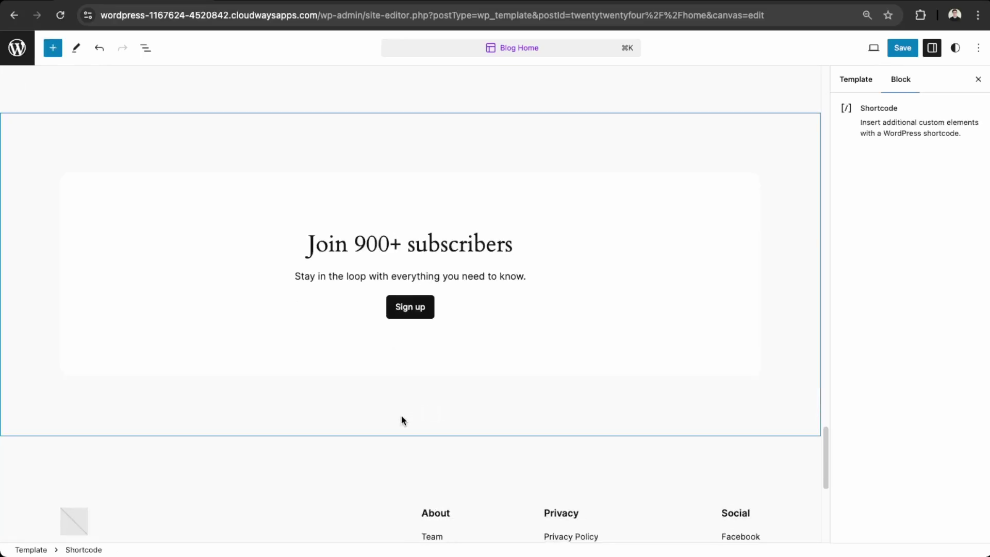
{"action": "scroll", "coordinate": [400, 420], "scroll_direction": "down", "scroll_amount": 7}
{"action": "left_click", "coordinate": [78, 367]}
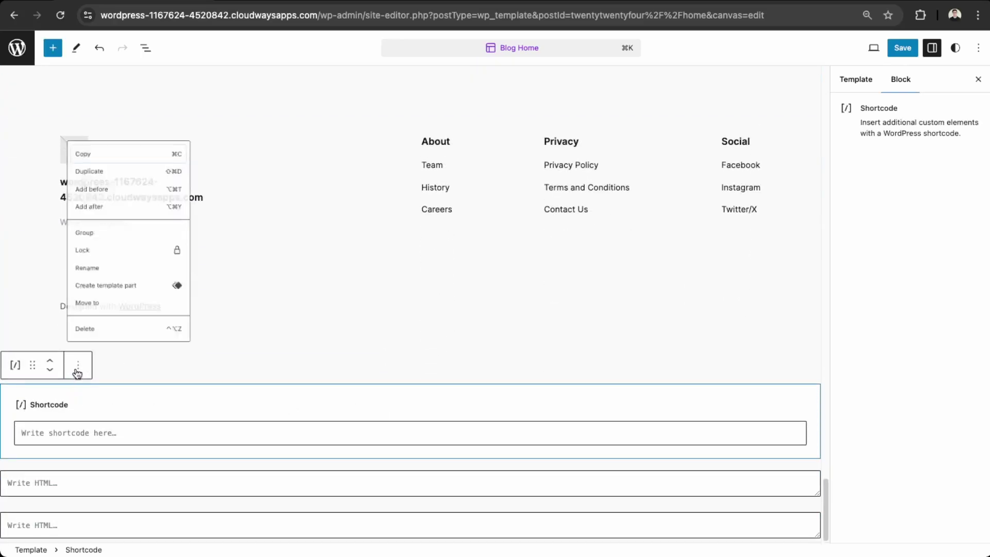
{"action": "left_click", "coordinate": [97, 327]}
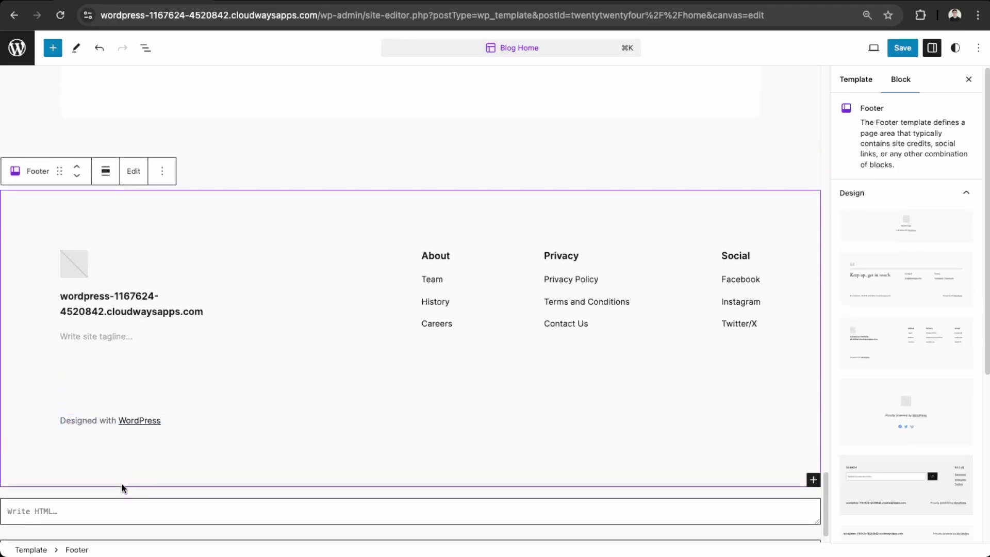
{"action": "scroll", "coordinate": [121, 487], "scroll_direction": "down", "scroll_amount": 1}
{"action": "left_click", "coordinate": [105, 475]}
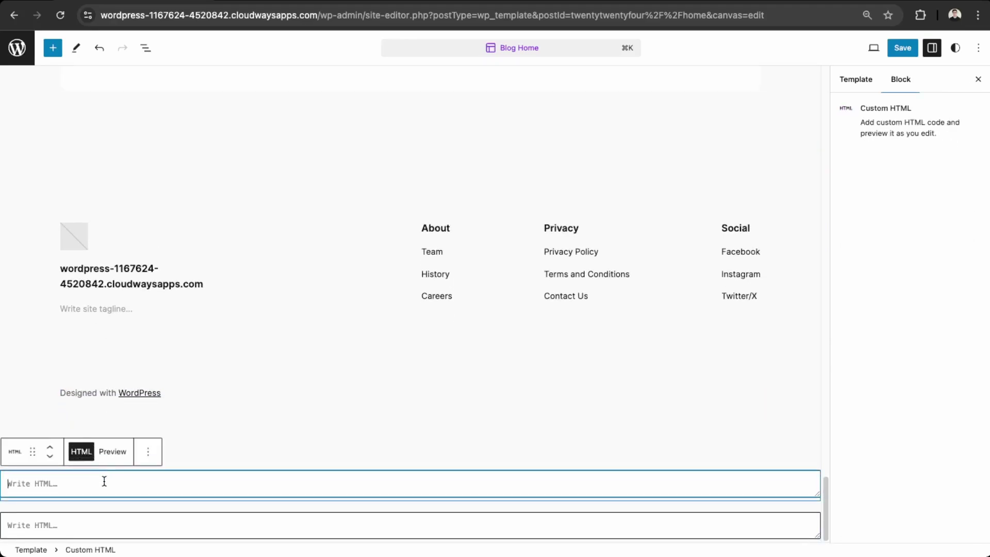
{"action": "left_click", "coordinate": [153, 453]}
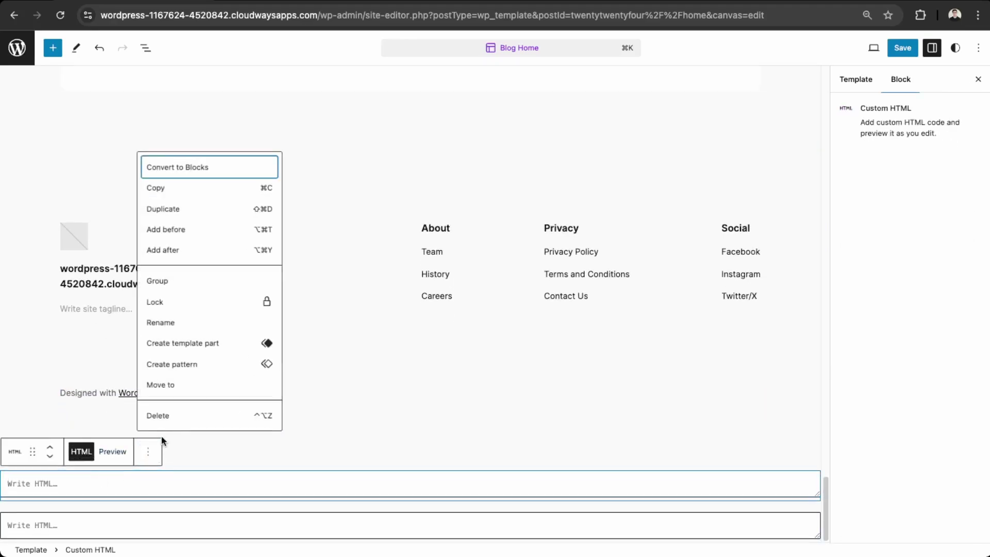
{"action": "left_click", "coordinate": [174, 415]}
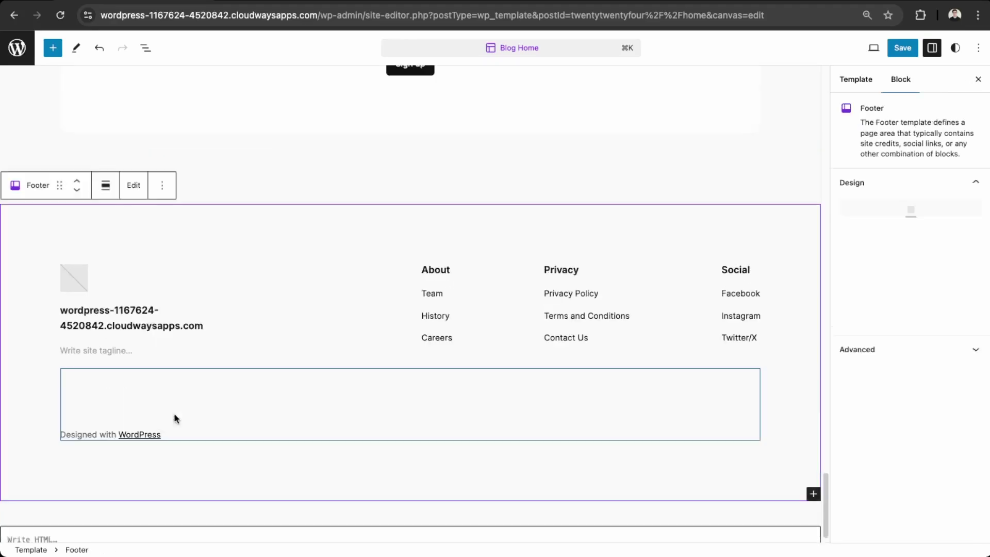
- Paste the Mailchimp embed code into the Custom HTML block, move it above the footer, and save
{"action": "left_click", "coordinate": [73, 531]}
{"action": "key", "text": "super+v"}
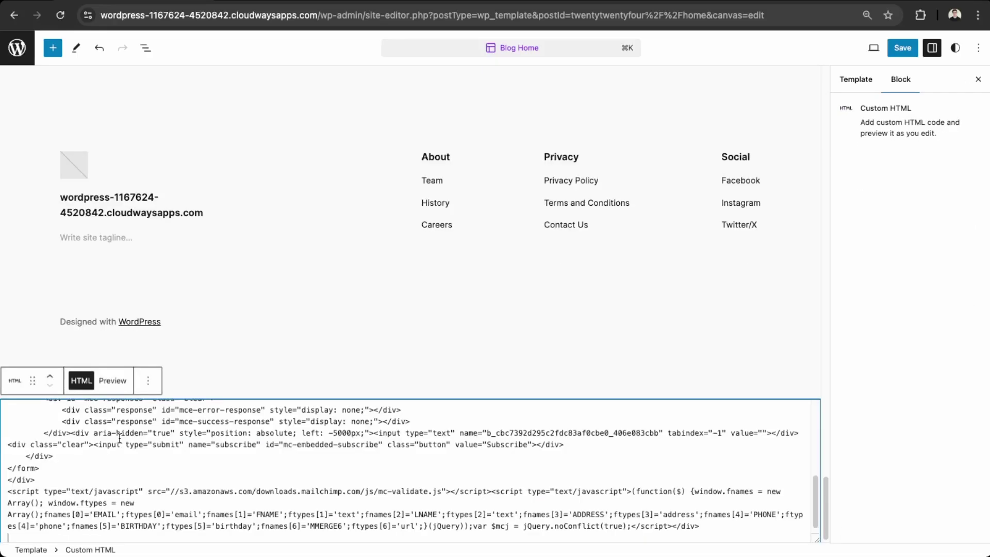
{"action": "scroll", "coordinate": [192, 509], "scroll_direction": "down", "scroll_amount": 1}
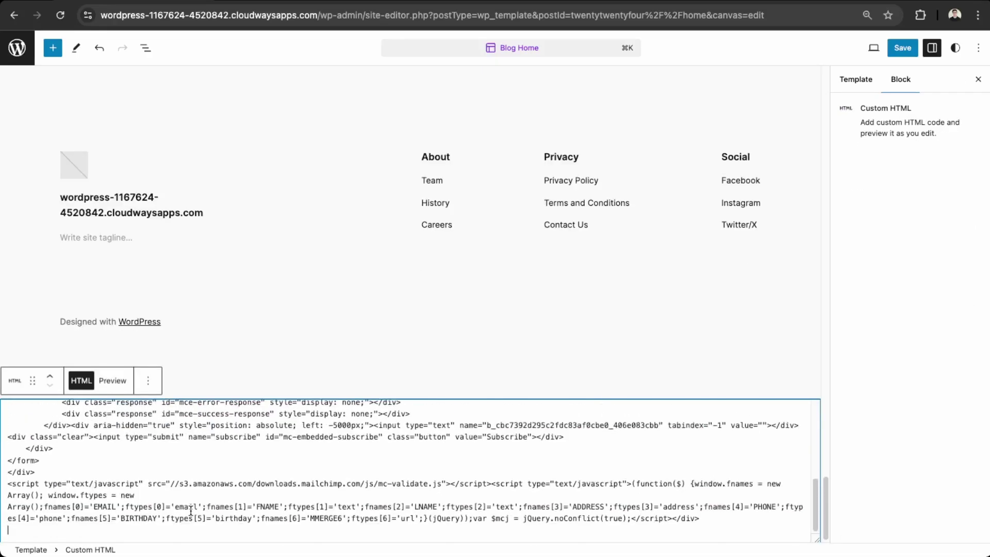
{"action": "left_click", "coordinate": [50, 377]}
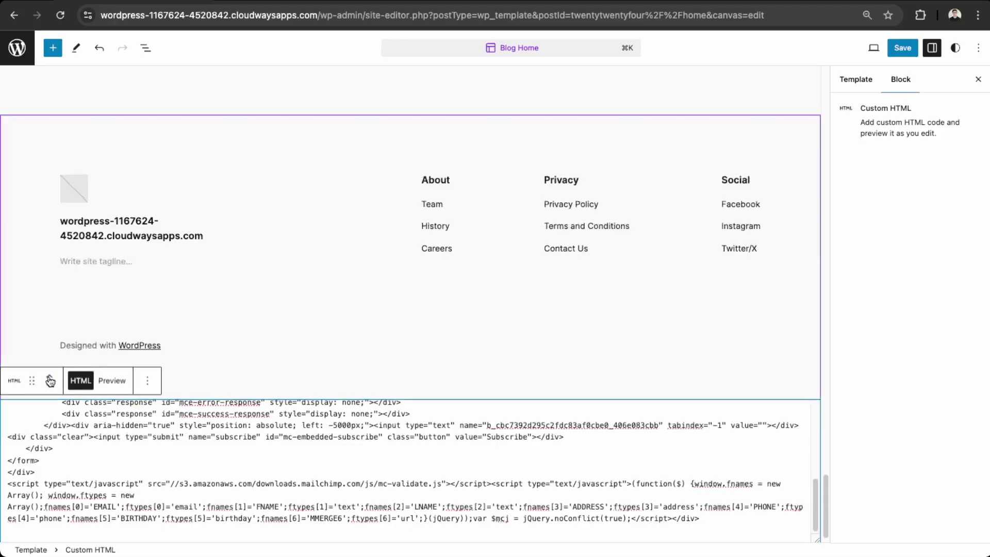
{"action": "scroll", "coordinate": [195, 439], "scroll_direction": "up", "scroll_amount": 5}
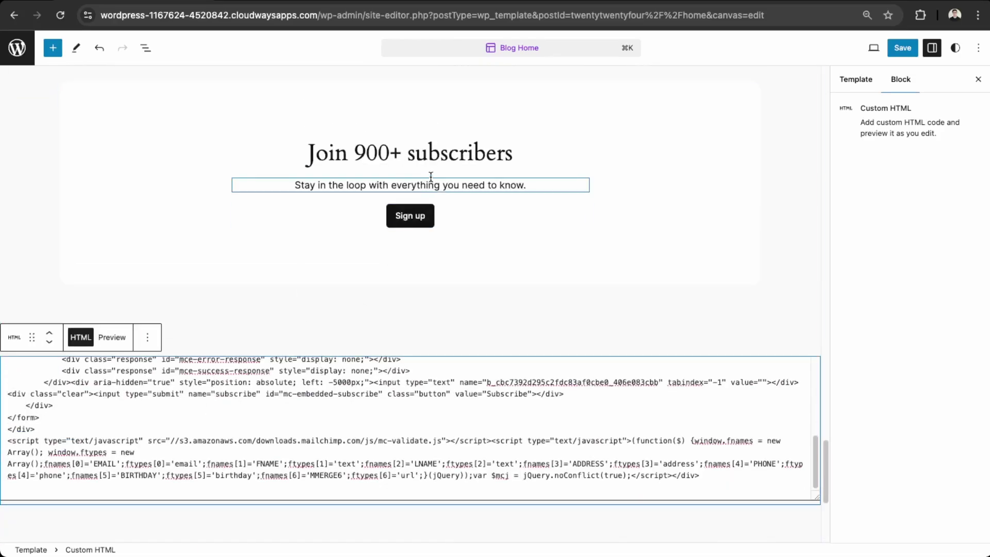
{"action": "scroll", "coordinate": [347, 160], "scroll_direction": "up", "scroll_amount": 1}
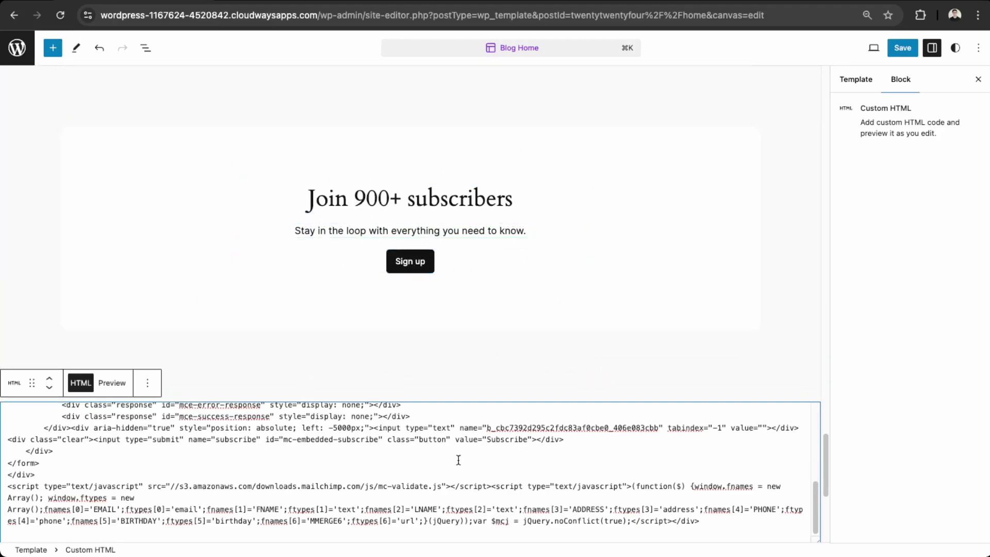
{"action": "scroll", "coordinate": [361, 401], "scroll_direction": "down", "scroll_amount": 3}
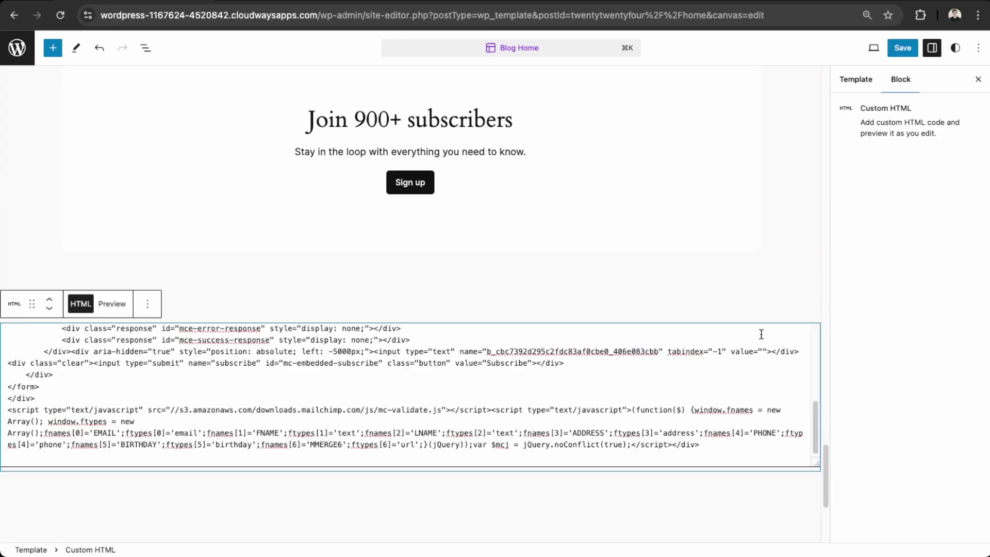
{"action": "left_click", "coordinate": [902, 48]}
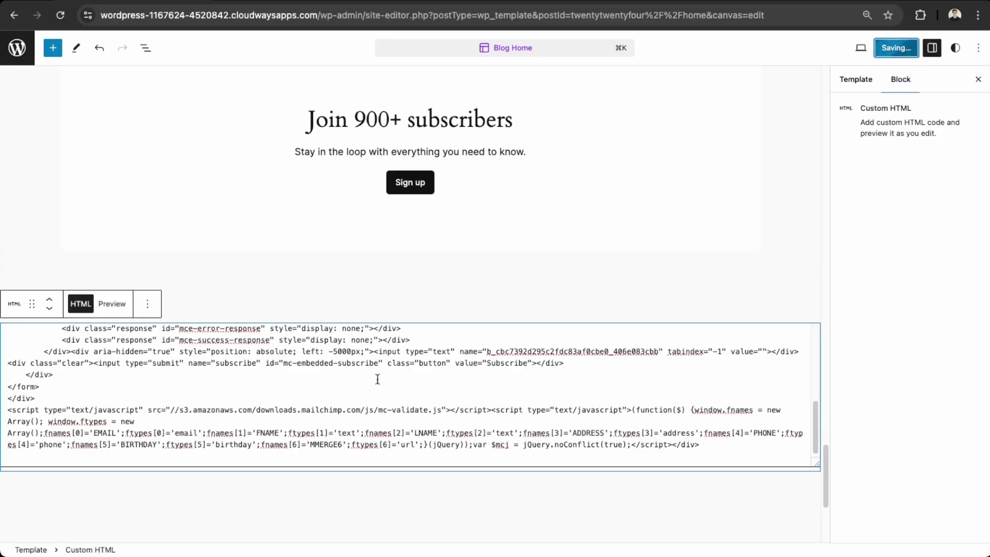
{"action": "scroll", "coordinate": [285, 417], "scroll_direction": "up", "scroll_amount": 1}
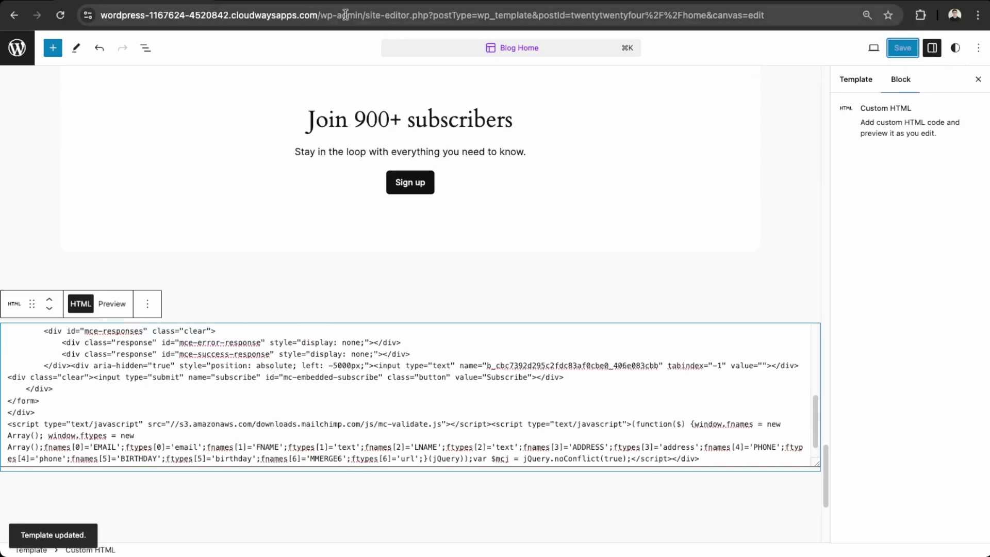
- Strip the editor path from the URL to load the homepage and scroll to the newsletter form
{"action": "left_click_drag", "start_coordinate": [324, 15], "coordinate": [804, 15]}
{"action": "key", "text": "BackSpace"}
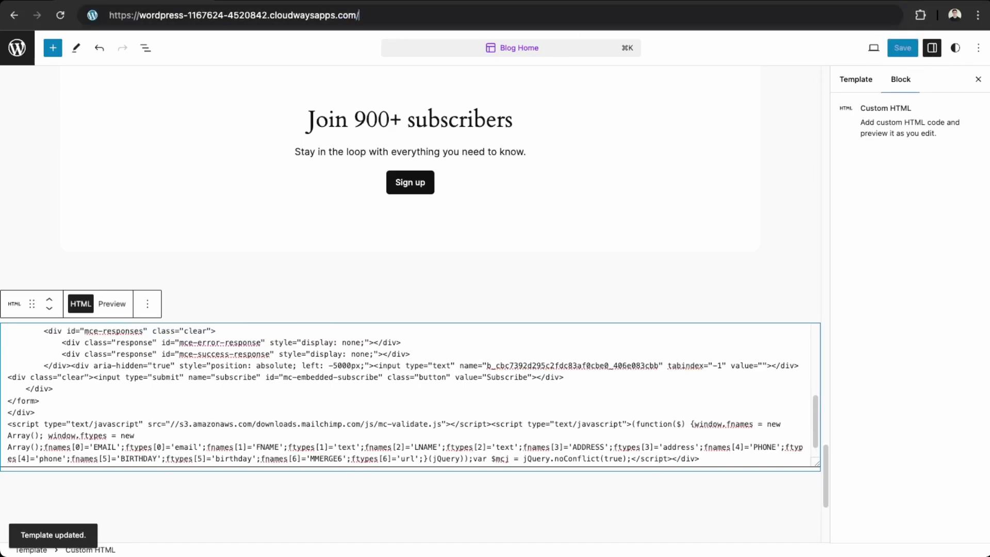
{"action": "key", "text": "Return"}
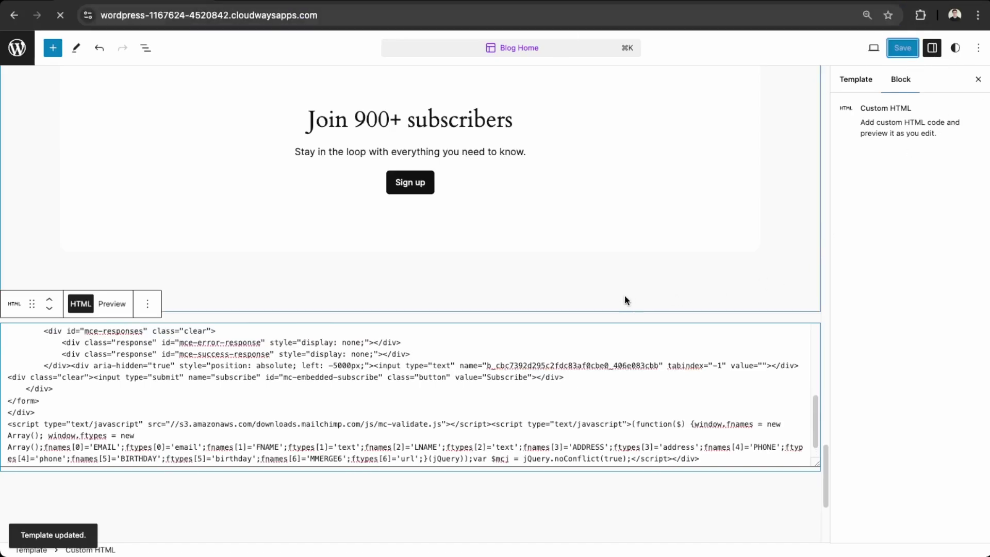
{"action": "scroll", "coordinate": [405, 298], "scroll_direction": "down", "scroll_amount": 20}
{"action": "scroll", "coordinate": [405, 304], "scroll_direction": "down", "scroll_amount": 20}
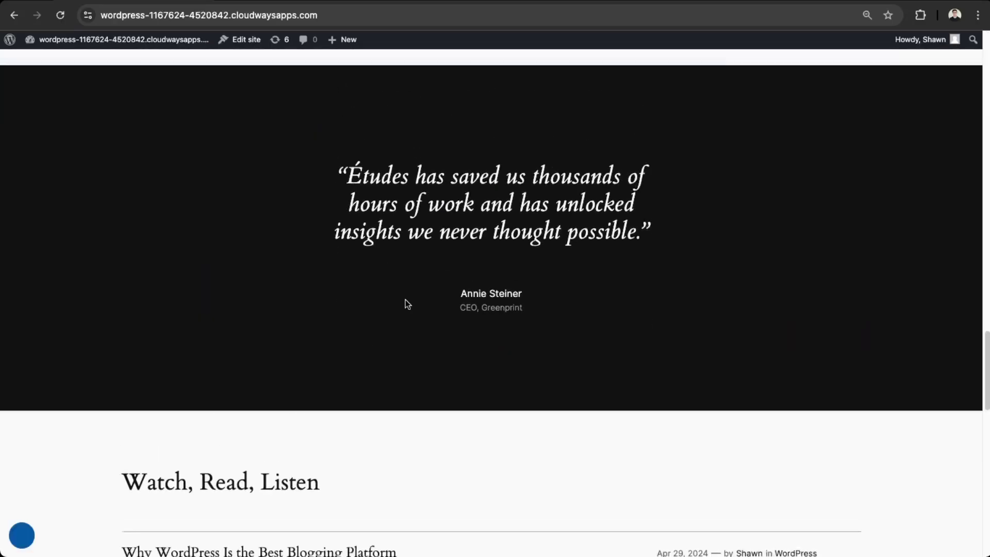
{"action": "scroll", "coordinate": [406, 305], "scroll_direction": "down", "scroll_amount": 4}
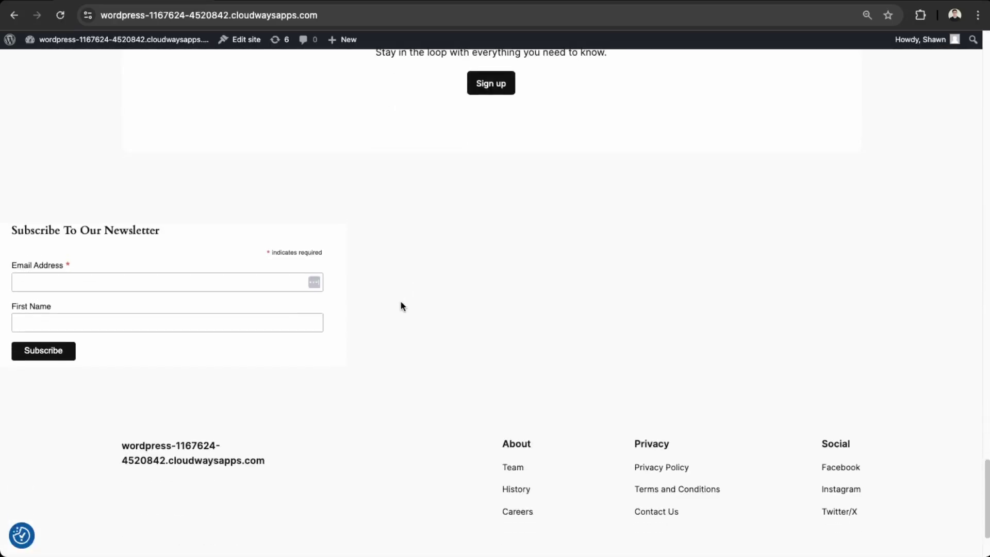
- Enter a test email address in the newsletter form and submit the signup
{"action": "left_click", "coordinate": [107, 278]}
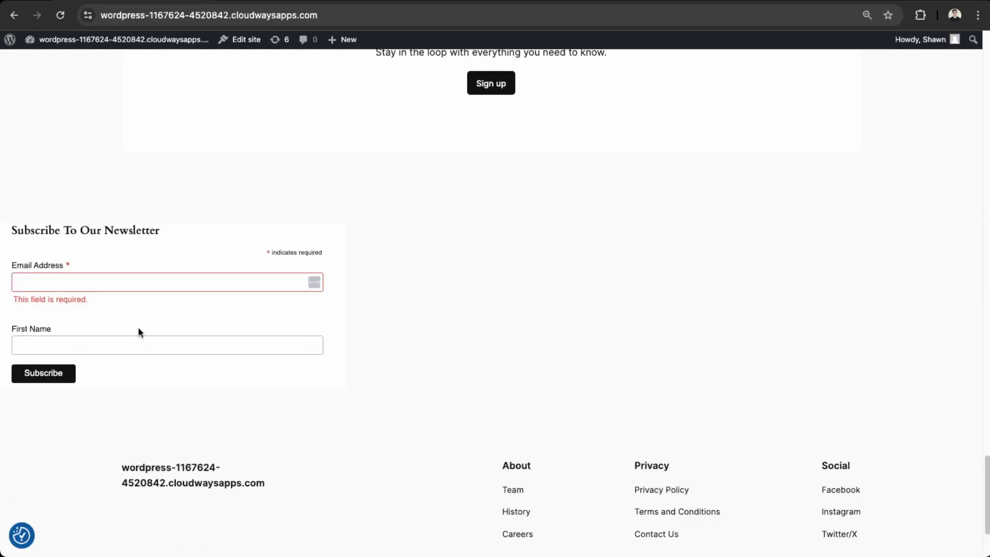
{"action": "left_click", "coordinate": [135, 342]}
{"action": "left_click", "coordinate": [133, 286]}
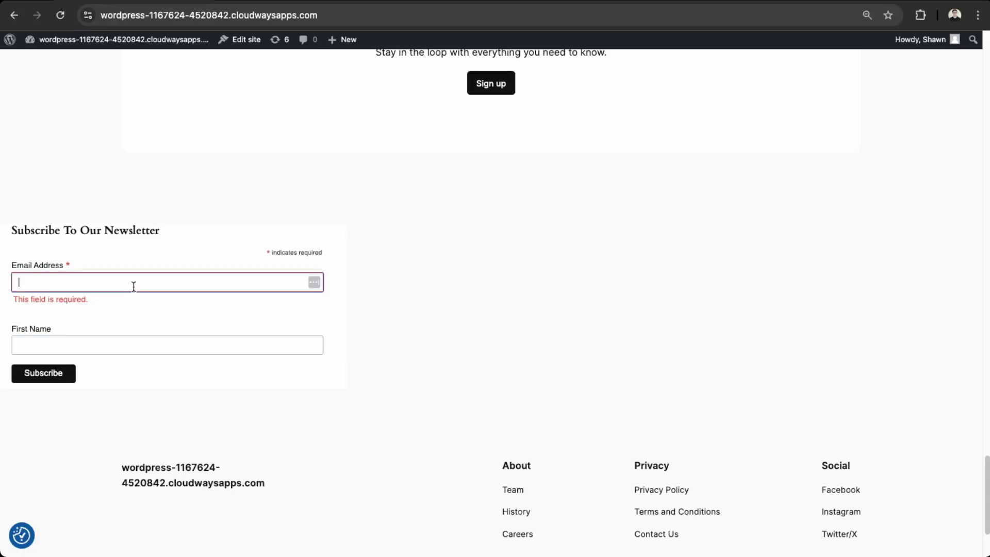
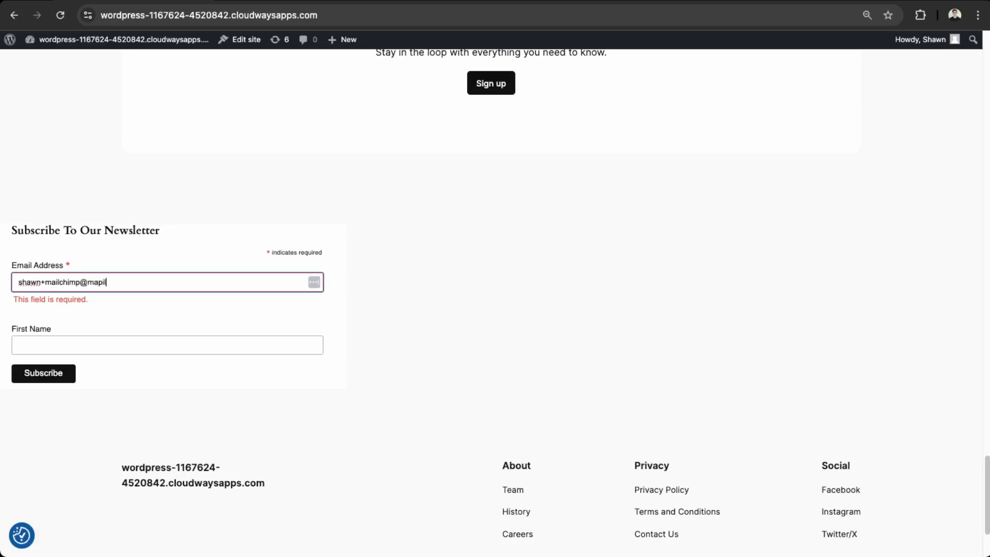
{"action": "key", "text": "Tab"}
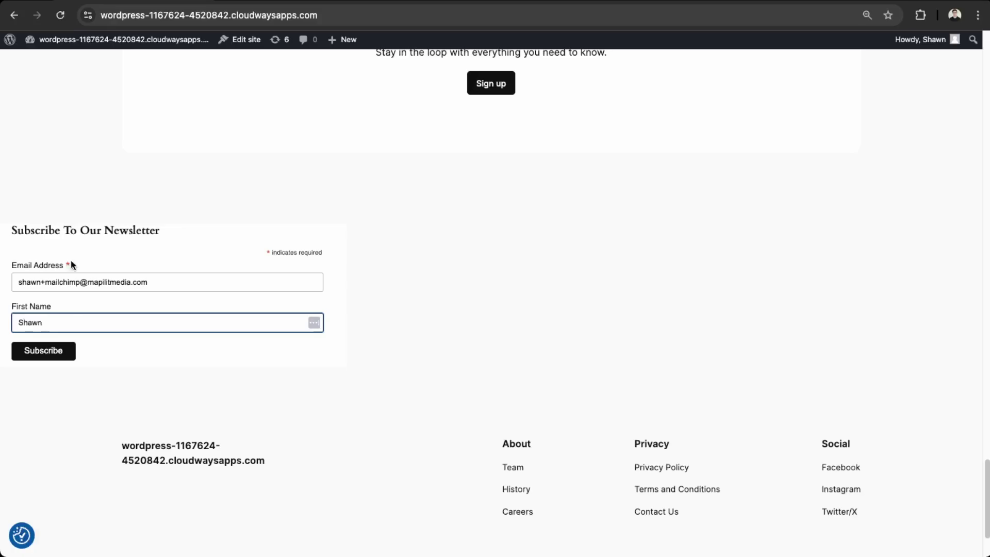
{"action": "key", "text": "Return"}
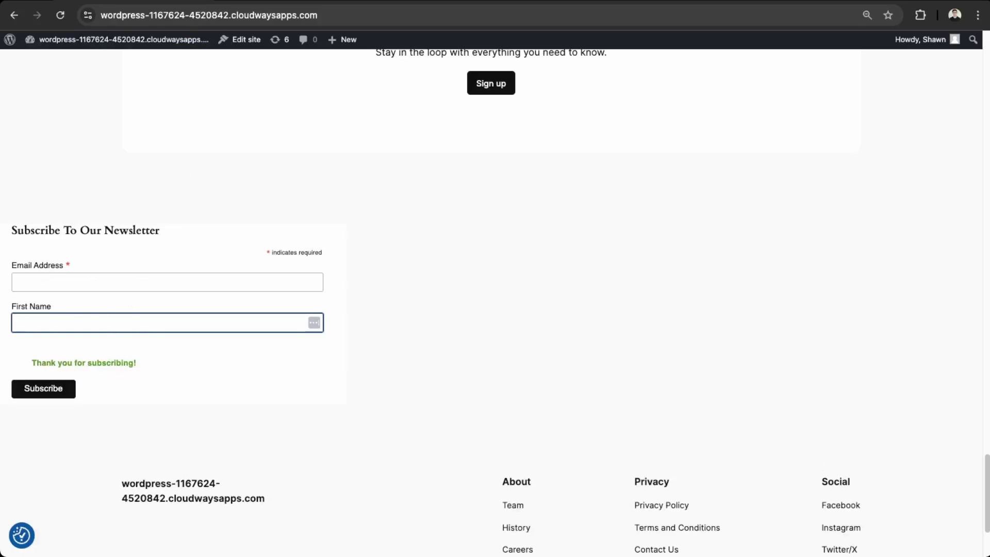
- Back in Mailchimp, leave the form editor with Finish later and open the audience dashboard
{"action": "key", "text": "ctrl+shift+Tab"}
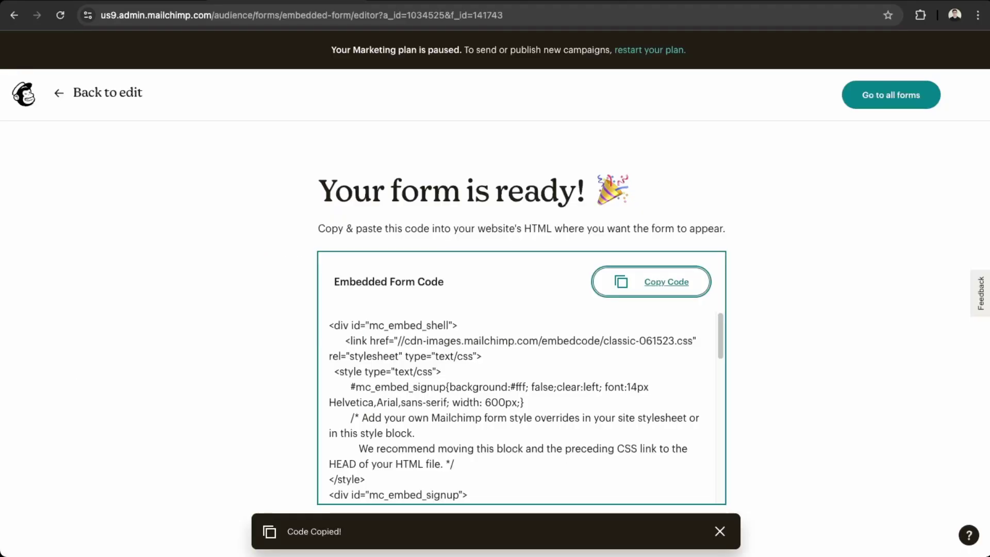
{"action": "left_click", "coordinate": [115, 94]}
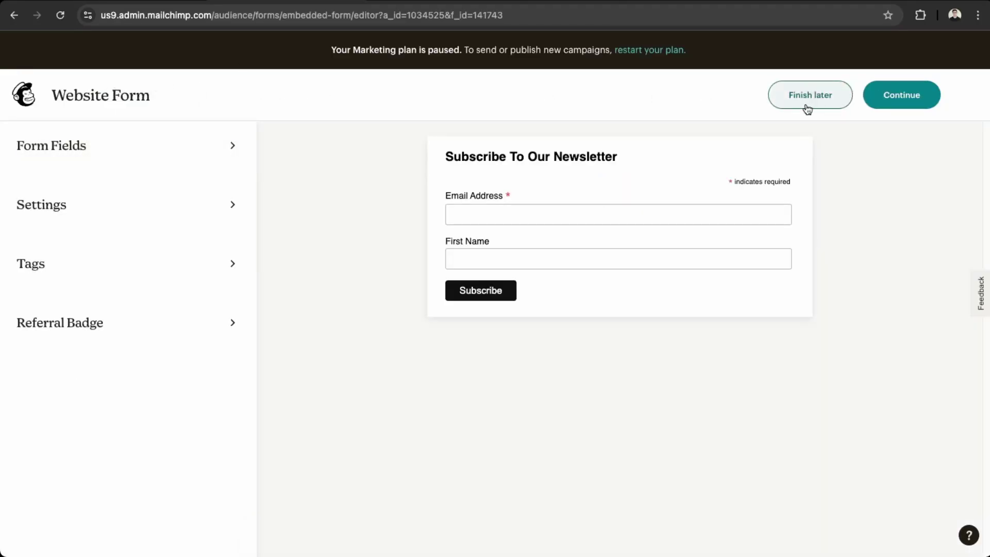
{"action": "left_click", "coordinate": [903, 101]}
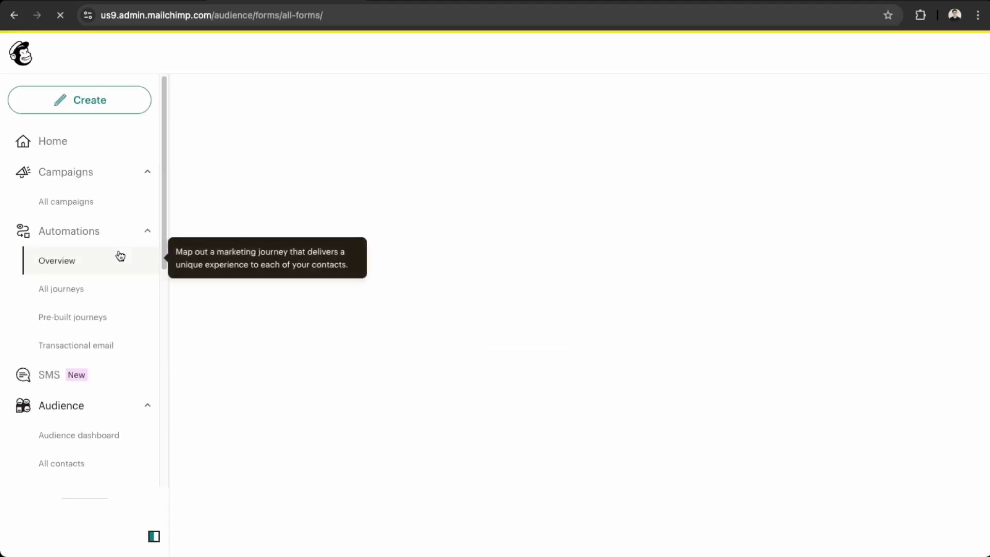
{"action": "left_click", "coordinate": [80, 279]}
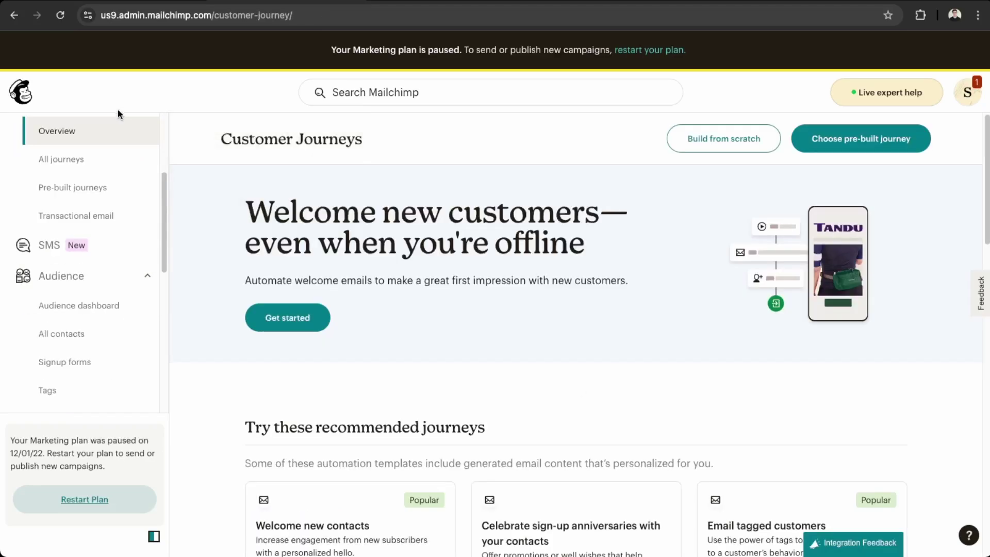
{"action": "scroll", "coordinate": [75, 304], "scroll_direction": "down", "scroll_amount": 3}
{"action": "left_click", "coordinate": [78, 277]}
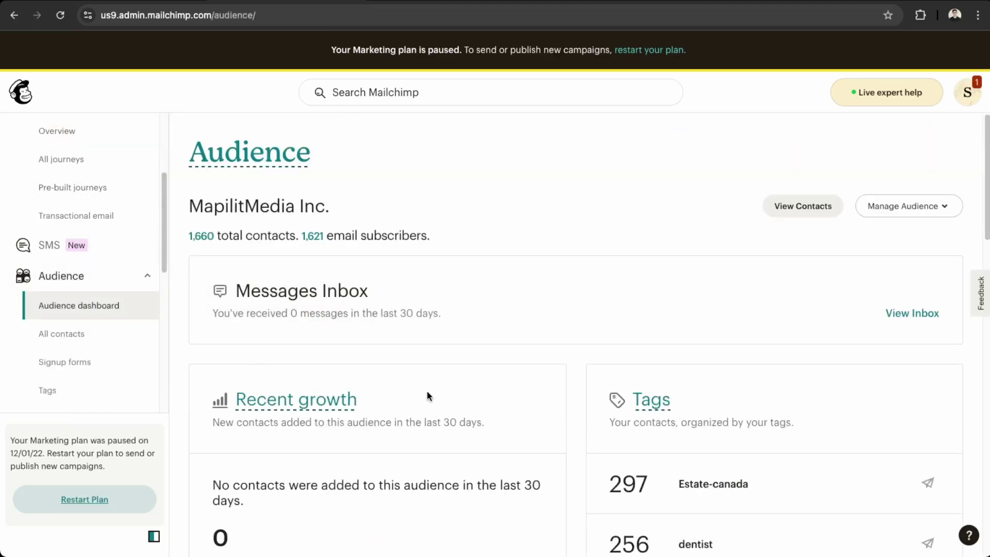
- Open the test subscriber's contact, verify the 'Added via Embedded Form' entry, then return to all contacts
{"action": "left_click", "coordinate": [785, 206]}
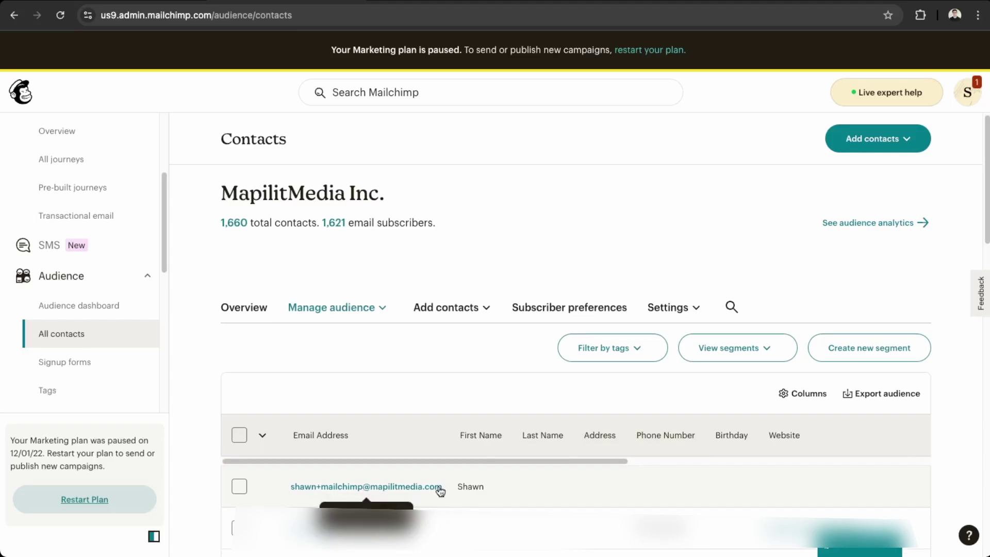
{"action": "left_click", "coordinate": [506, 494]}
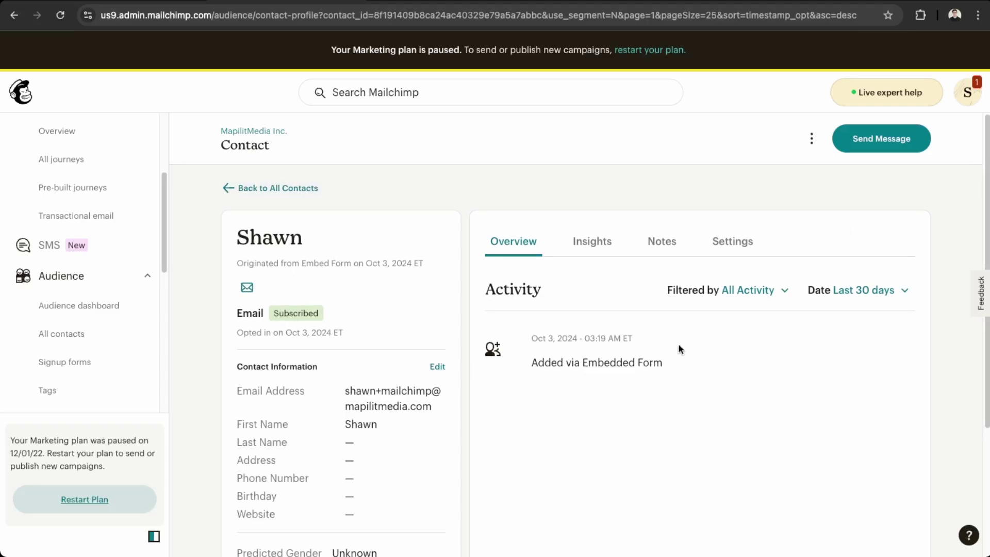
{"action": "left_click_drag", "start_coordinate": [541, 367], "coordinate": [791, 376]}
{"action": "left_click", "coordinate": [793, 393]}
{"action": "left_click", "coordinate": [273, 189]}
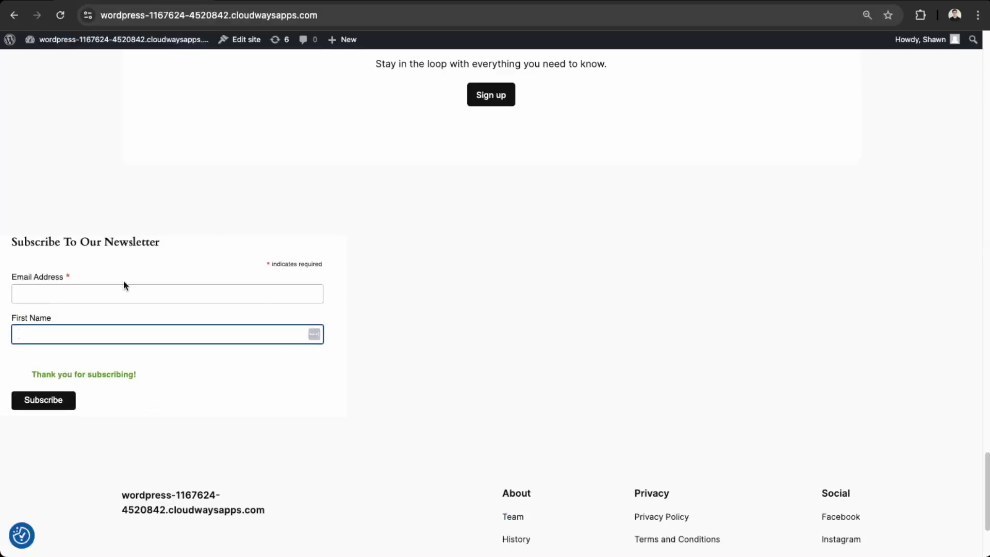
- Click into the empty Email Address field of the homepage newsletter form
{"action": "left_click", "coordinate": [221, 292]}
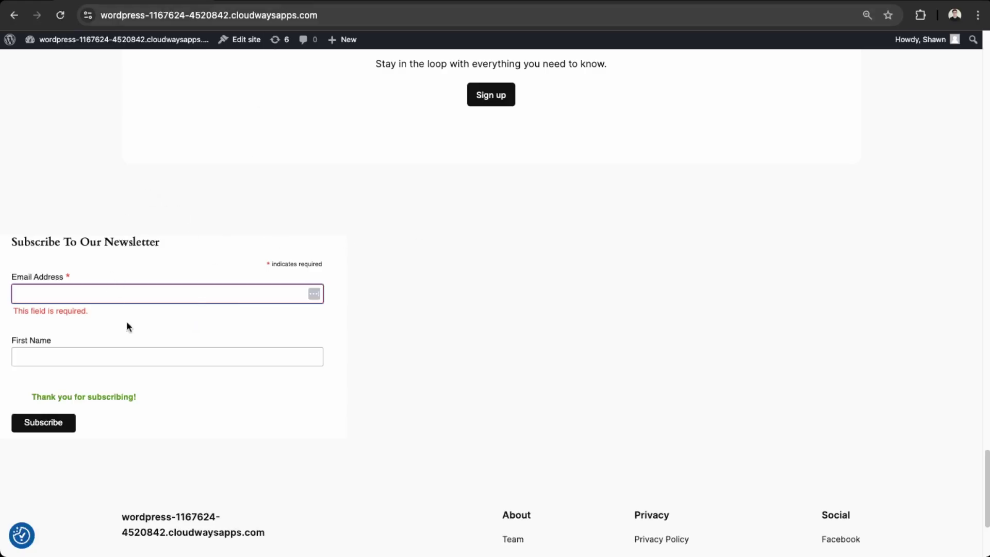
- Search the plugin directory for 'mailchimp' from Plugins > Add New Plugin
{"action": "mouse_move", "coordinate": [41, 39]}
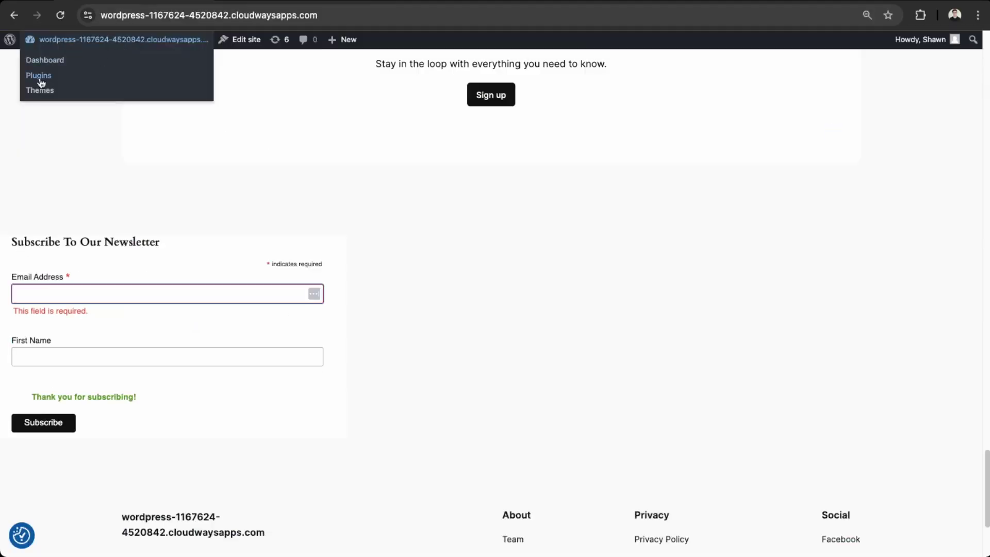
{"action": "left_click", "coordinate": [39, 78]}
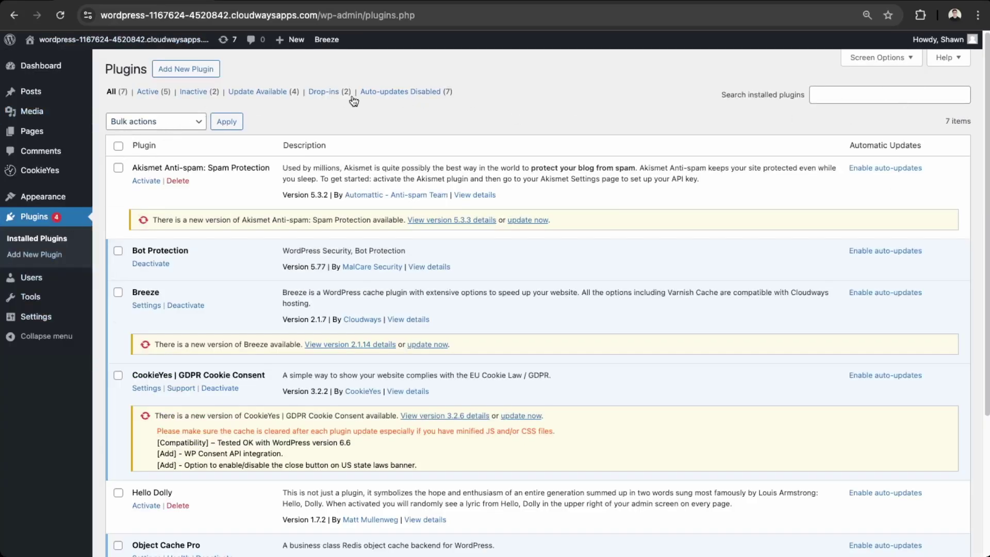
{"action": "left_click", "coordinate": [195, 74]}
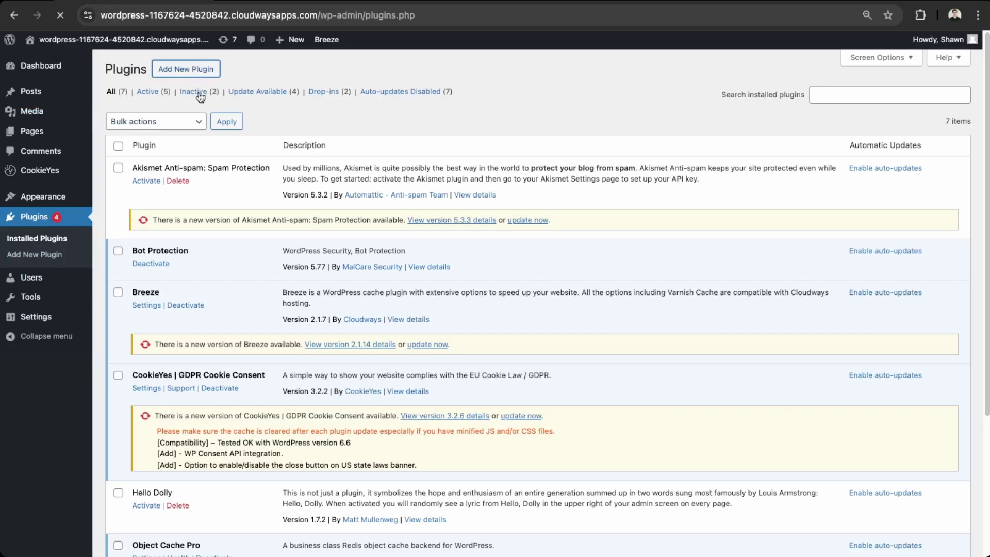
{"action": "left_click", "coordinate": [757, 111]}
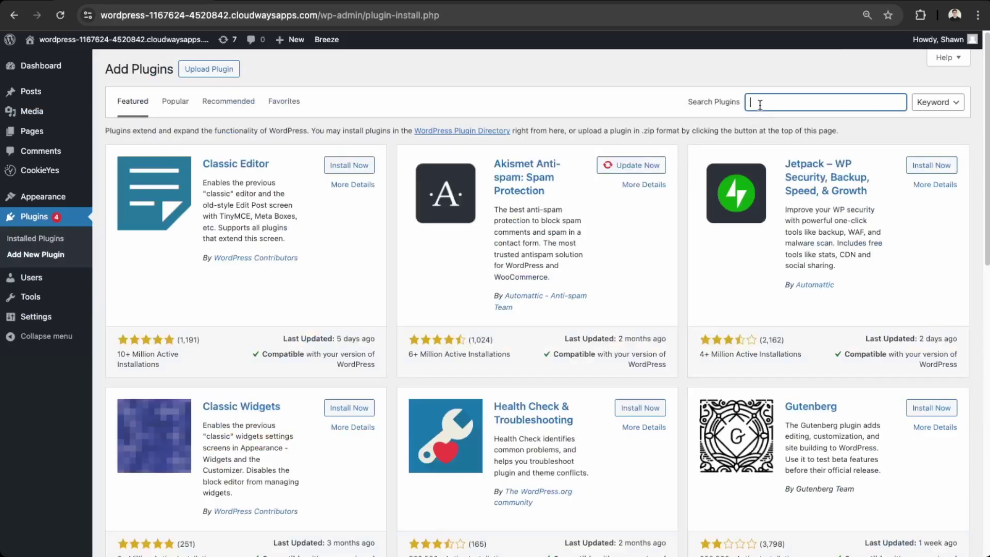
{"action": "type", "text": "mailchimp"}
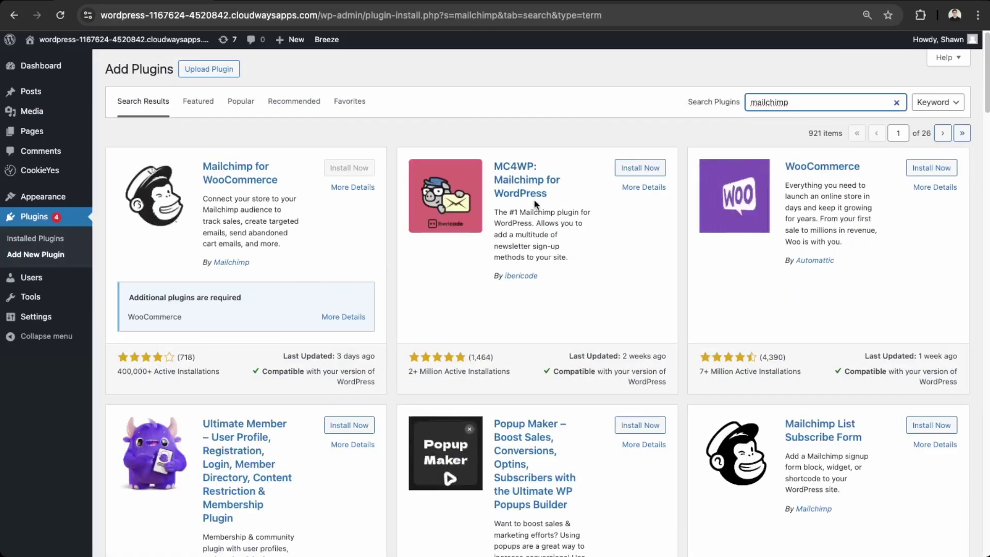
- Install and activate the MC4WP: Mailchimp for WordPress plugin
{"action": "left_click", "coordinate": [644, 170]}
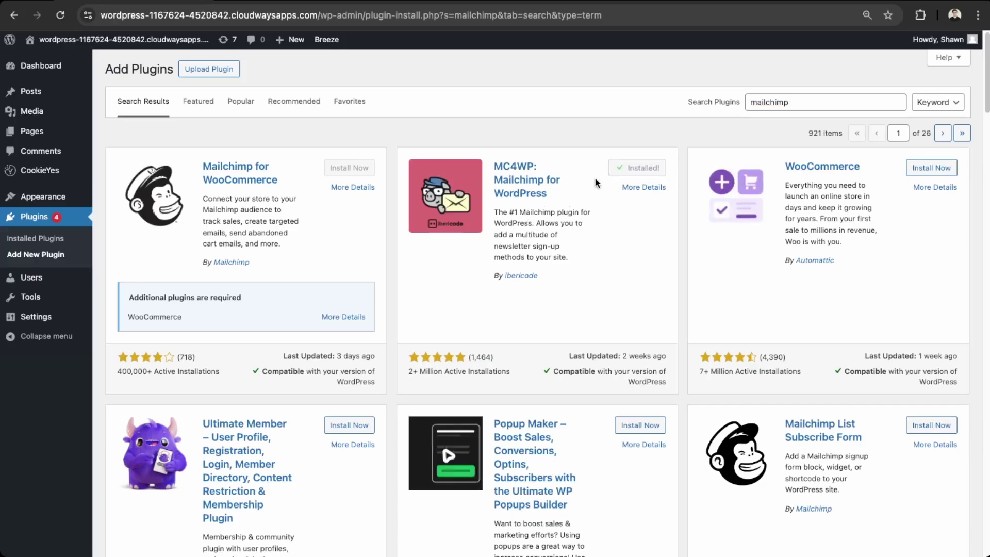
{"action": "double_click", "coordinate": [552, 179]}
{"action": "left_click", "coordinate": [652, 170]}
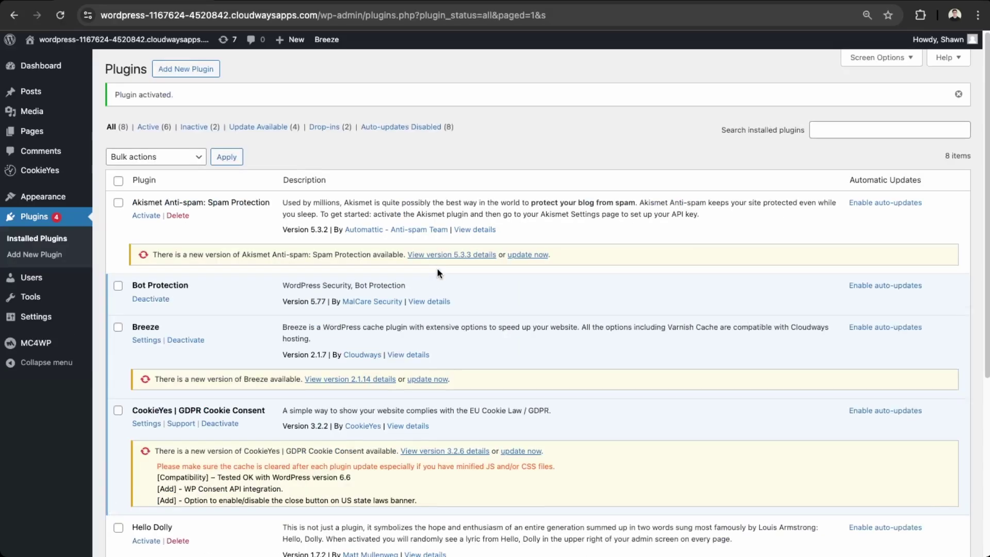
{"action": "mouse_move", "coordinate": [52, 341]}
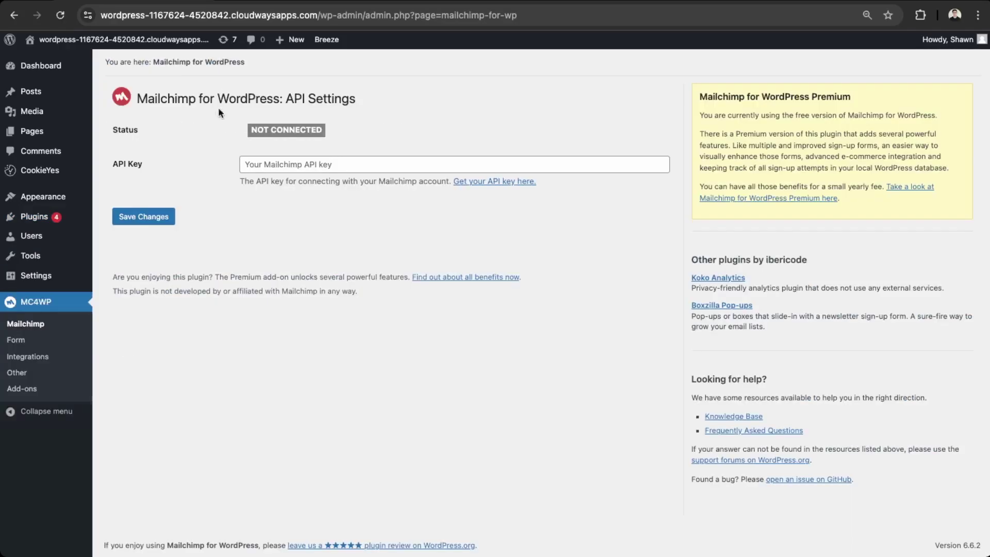
- Go to Mailchimp's API key page and scroll down to the key list
{"action": "left_click", "coordinate": [515, 182]}
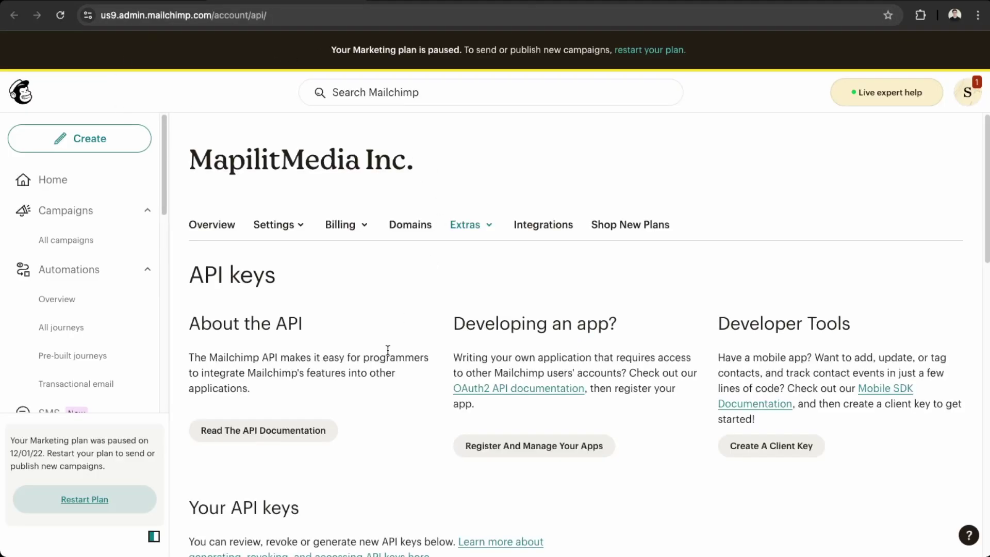
{"action": "scroll", "coordinate": [342, 371], "scroll_direction": "down", "scroll_amount": 1}
{"action": "scroll", "coordinate": [258, 478], "scroll_direction": "down", "scroll_amount": 5}
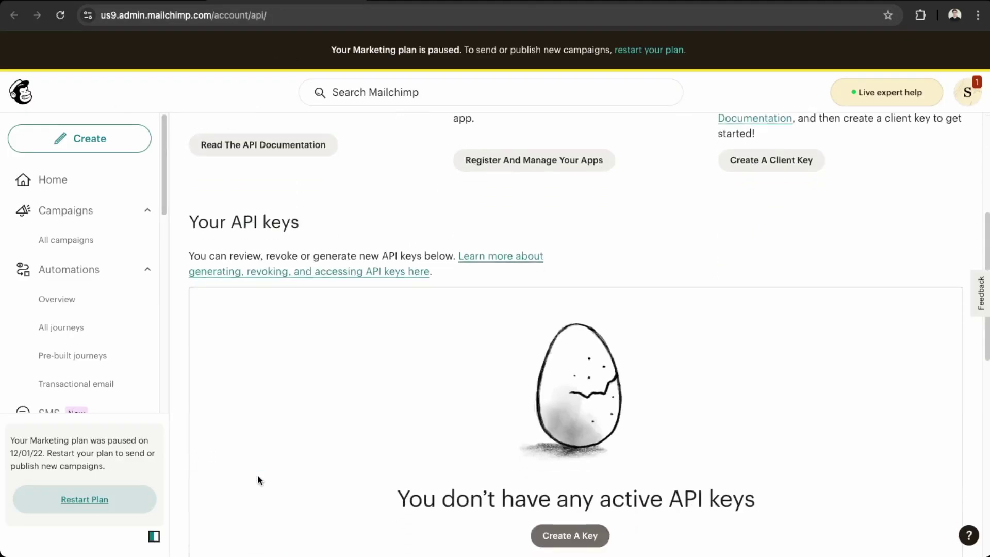
{"action": "scroll", "coordinate": [259, 479], "scroll_direction": "down", "scroll_amount": 2}
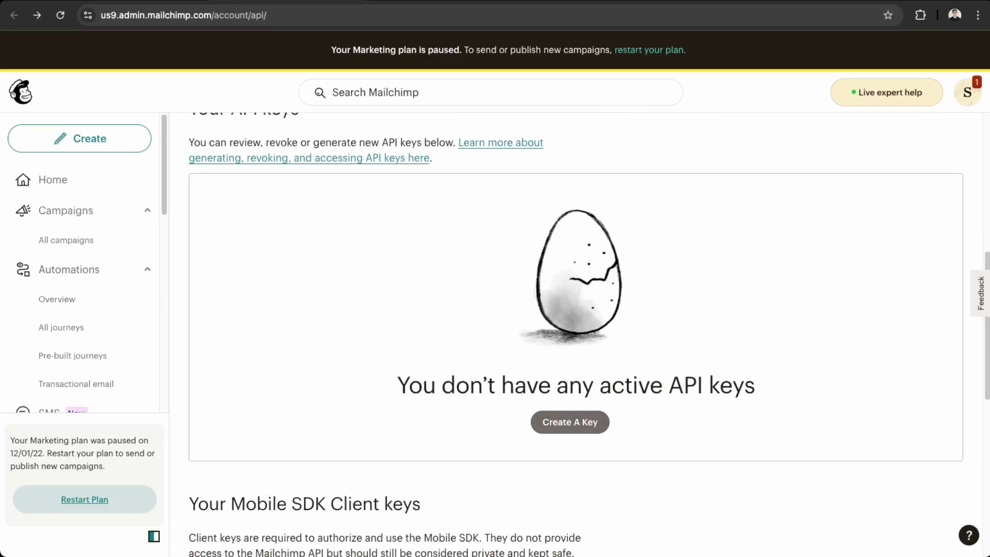
- Generate a new API key named 'website' and copy it to the clipboard
{"action": "left_click", "coordinate": [581, 434]}
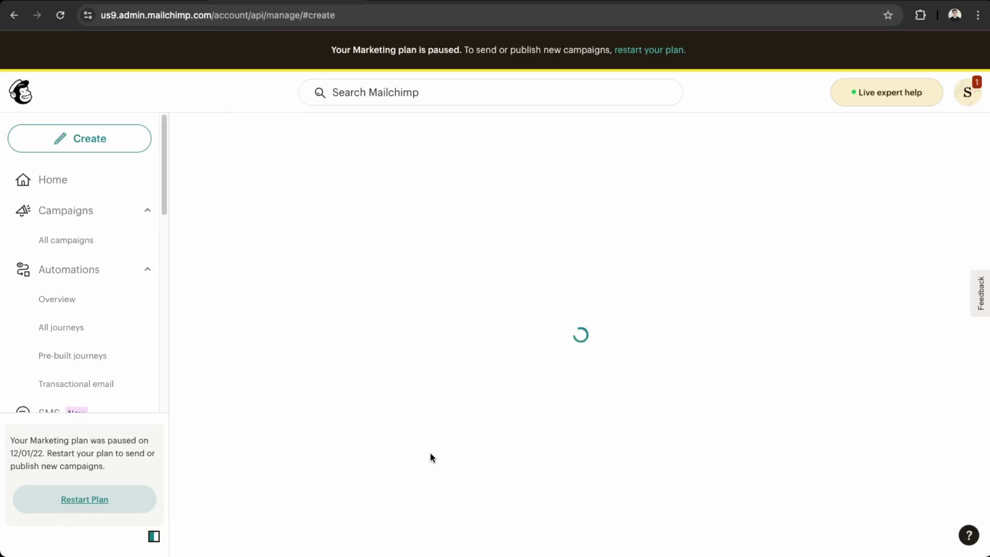
{"action": "left_click", "coordinate": [301, 401]}
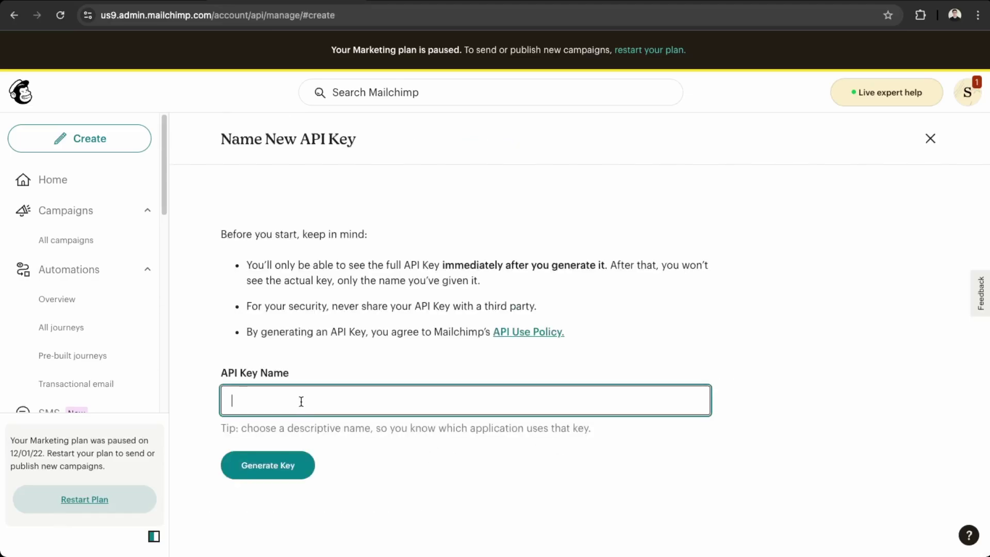
{"action": "type", "text": "website"}
{"action": "left_click", "coordinate": [308, 472]}
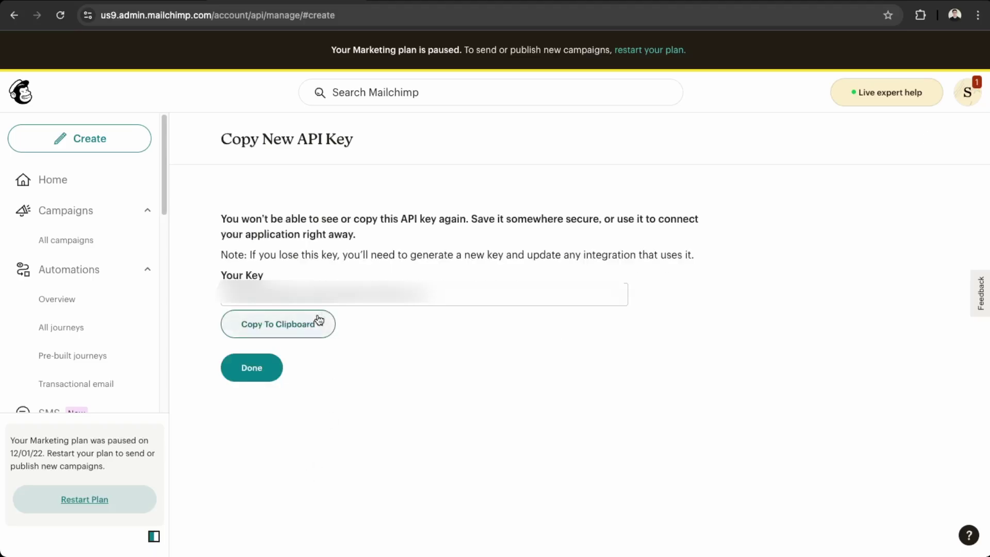
{"action": "left_click", "coordinate": [319, 320]}
- Paste the Mailchimp API key into MC4WP's API settings and save to connect
{"action": "left_click", "coordinate": [159, 2]}
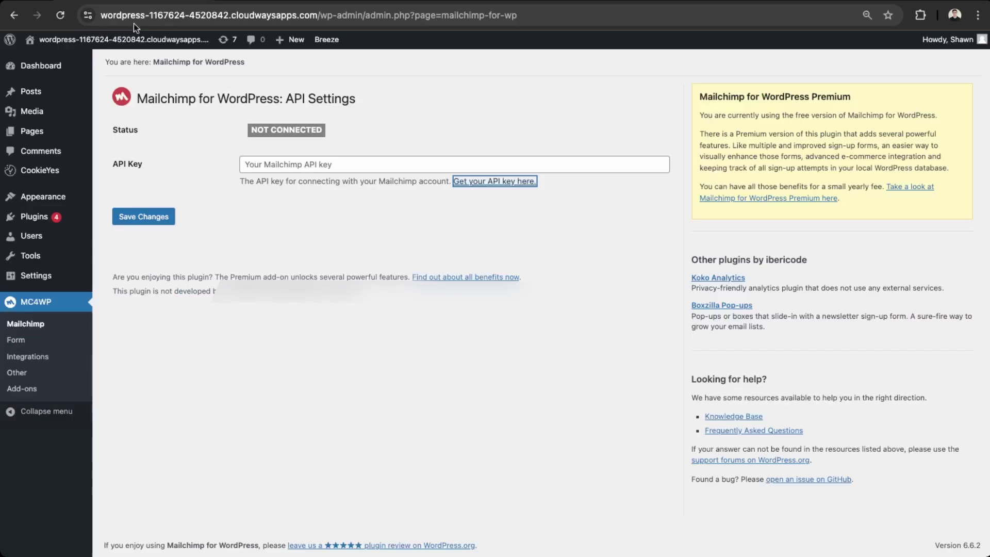
{"action": "left_click", "coordinate": [267, 167]}
{"action": "key", "text": "ctrl+v"}
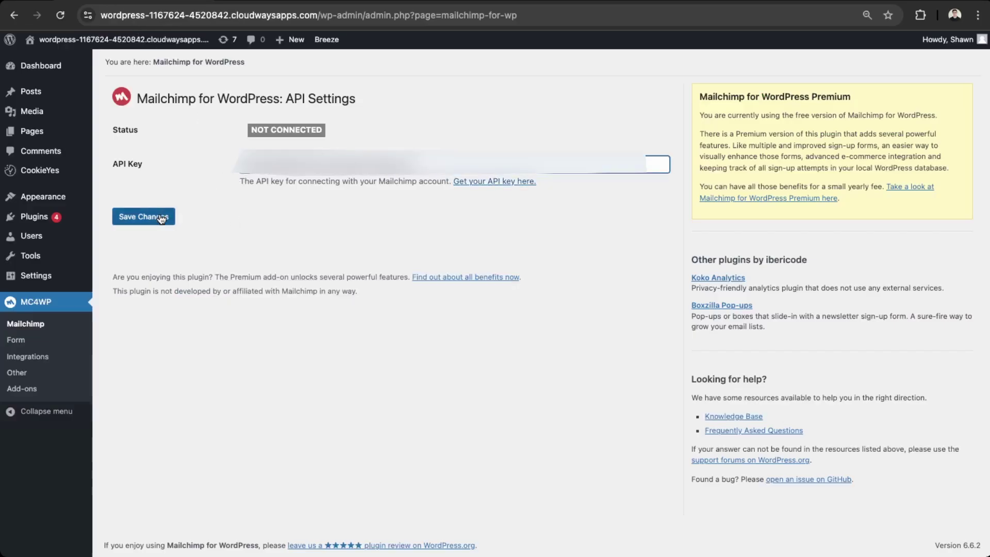
{"action": "left_click", "coordinate": [161, 218]}
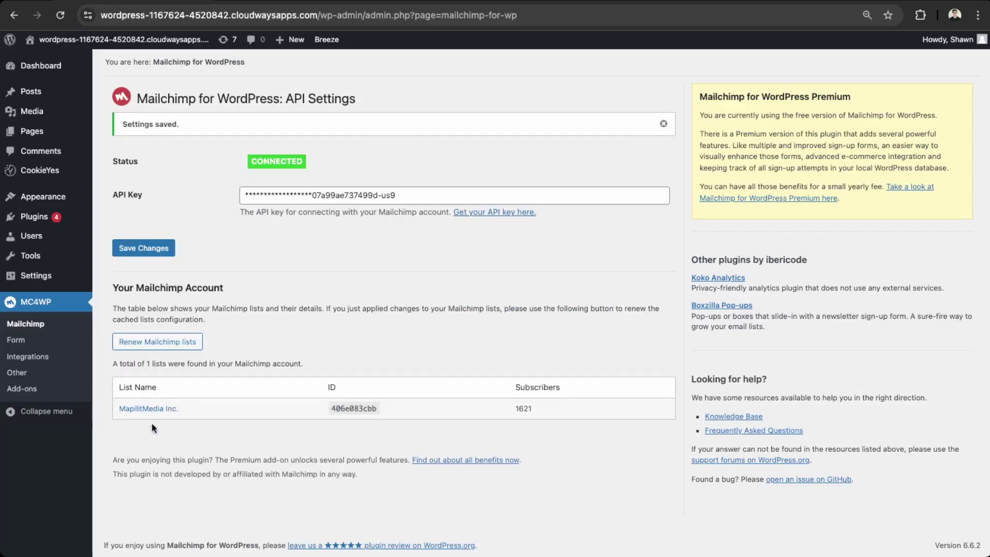
- Create a new MC4WP sign-up form named 'Homepage Newsletter'
{"action": "left_click", "coordinate": [24, 340]}
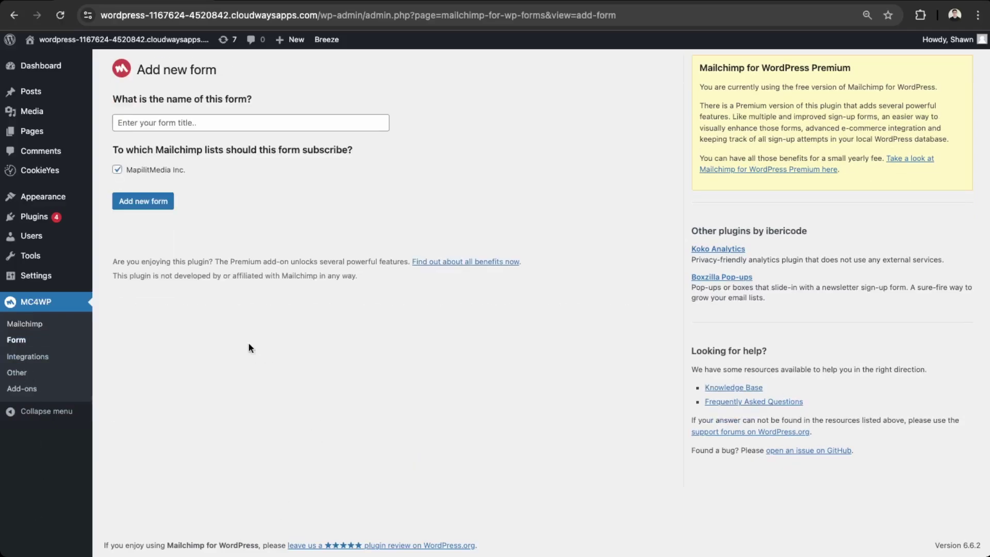
{"action": "left_click", "coordinate": [161, 120]}
{"action": "type", "text": "W"}
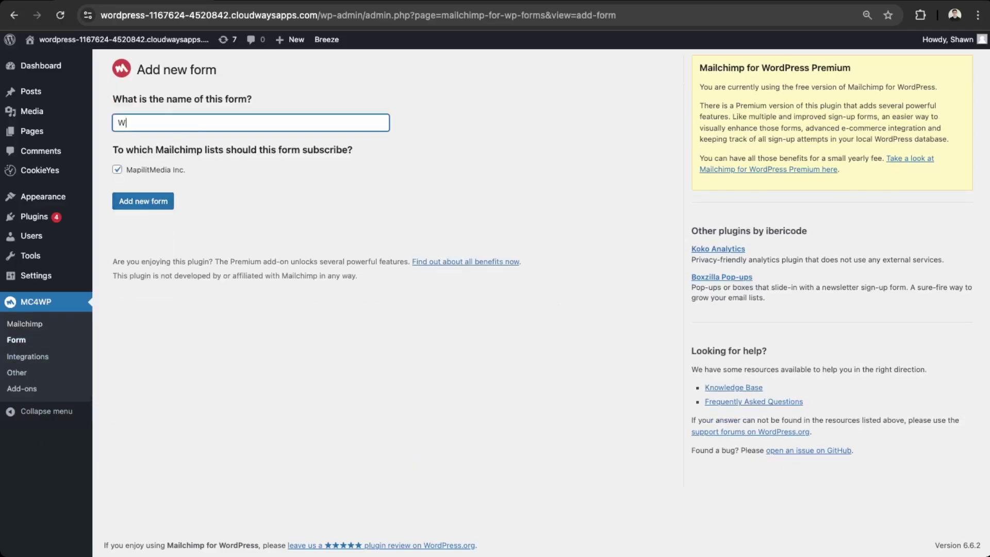
{"action": "type", "text": "e"}
{"action": "key", "text": "BackSpace"}
{"action": "key", "text": "BackSpace"}
{"action": "type", "text": "Ho"}
{"action": "left_click", "coordinate": [158, 201]}
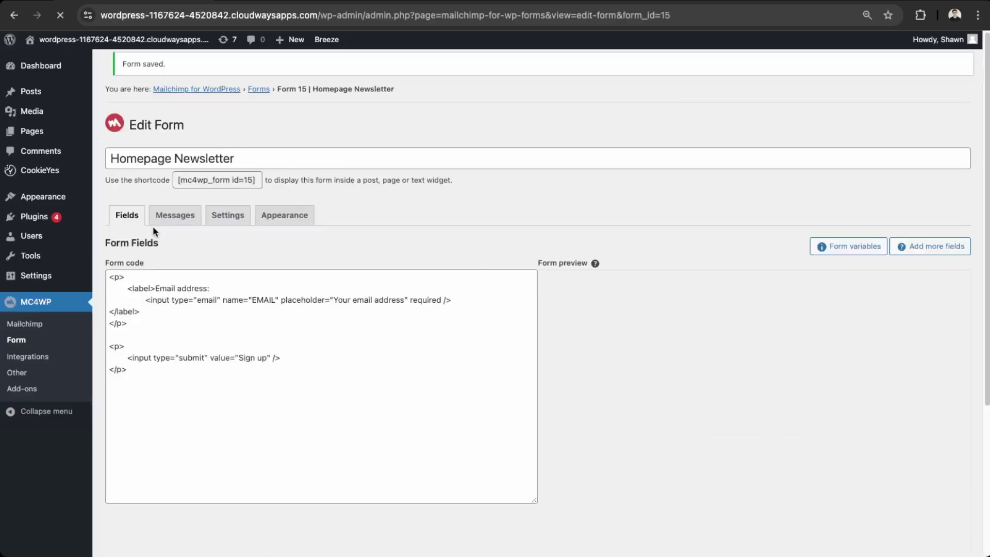
- Add a required First Name list field to the form code
{"action": "scroll", "coordinate": [338, 330], "scroll_direction": "down", "scroll_amount": 3}
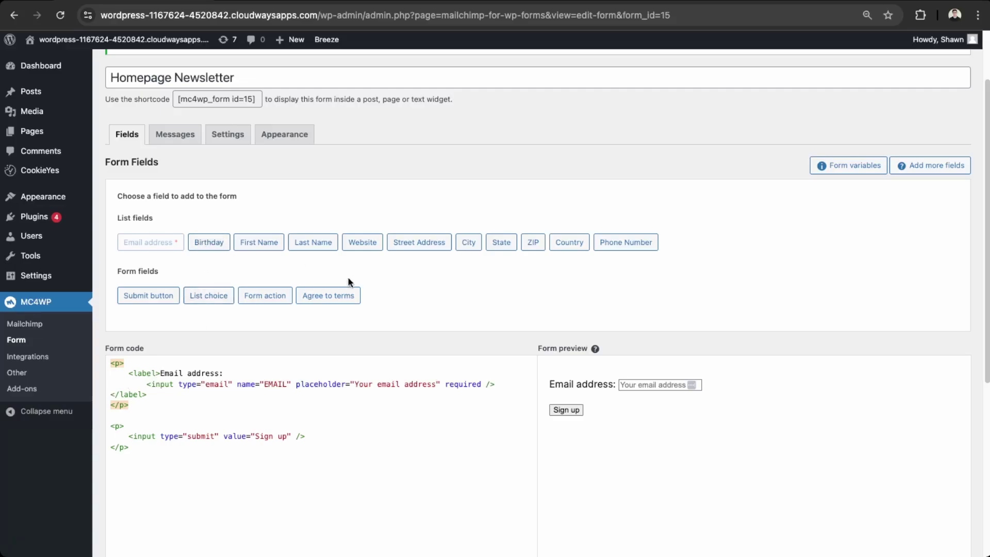
{"action": "left_click", "coordinate": [258, 246]}
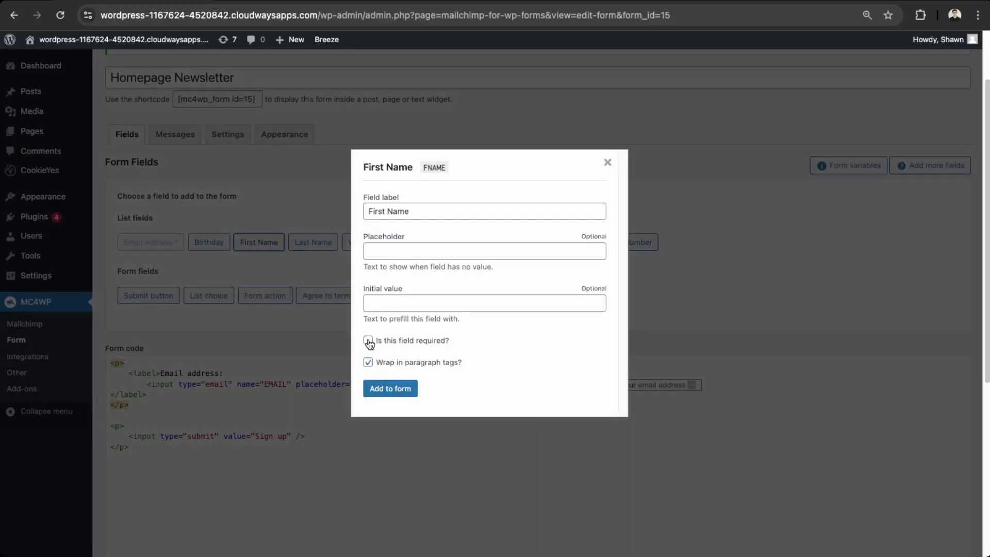
{"action": "left_click", "coordinate": [368, 340]}
{"action": "left_click", "coordinate": [377, 391]}
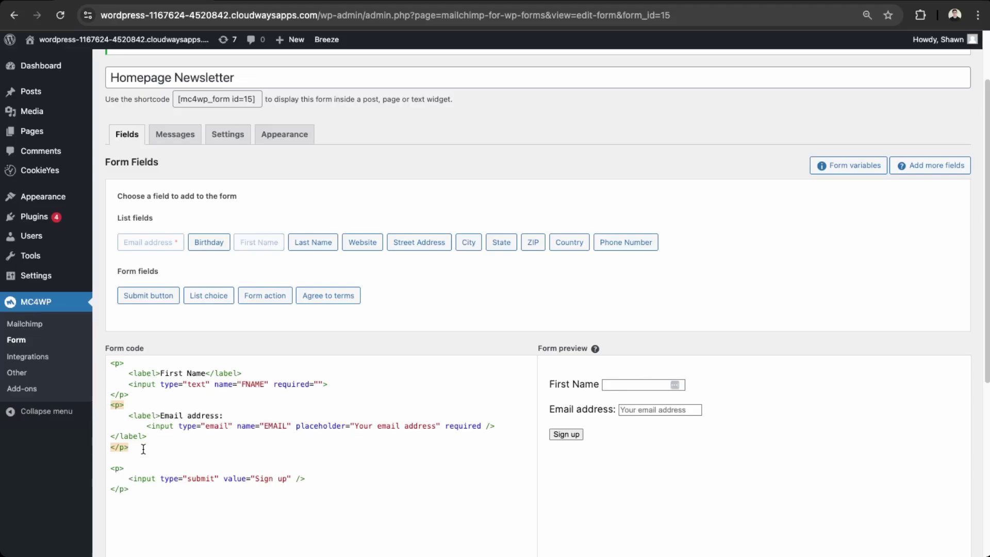
- Move the Email address paragraph to the top of the form code and test the preview
{"action": "left_click_drag", "start_coordinate": [144, 449], "coordinate": [108, 406]}
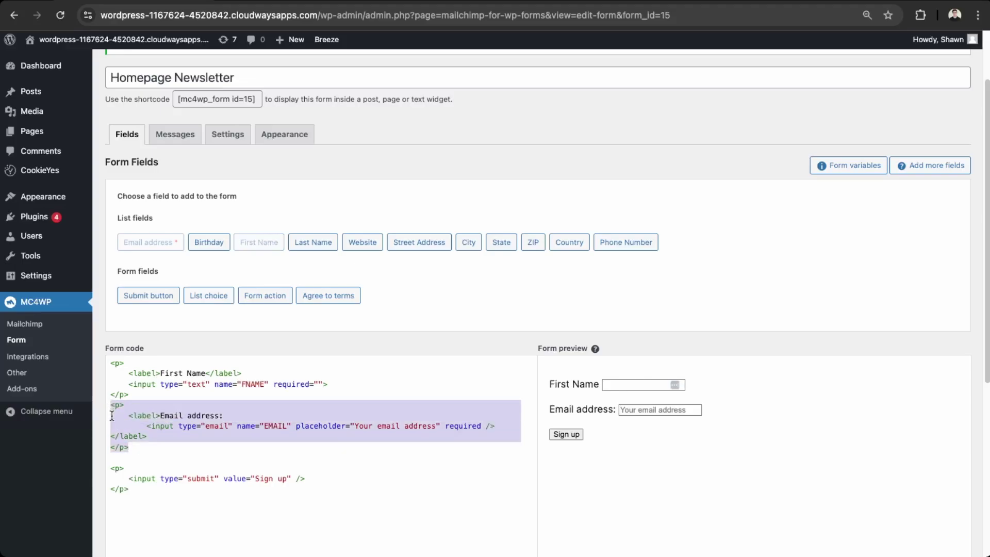
{"action": "left_click", "coordinate": [111, 363]}
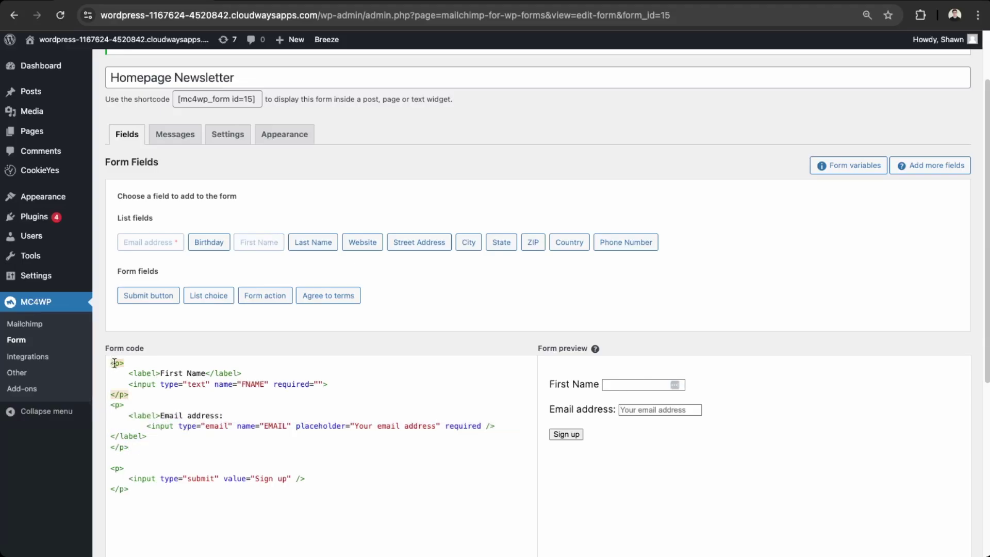
{"action": "key", "text": "Return"}
{"action": "key", "text": "Return"}
{"action": "key", "text": "Up"}
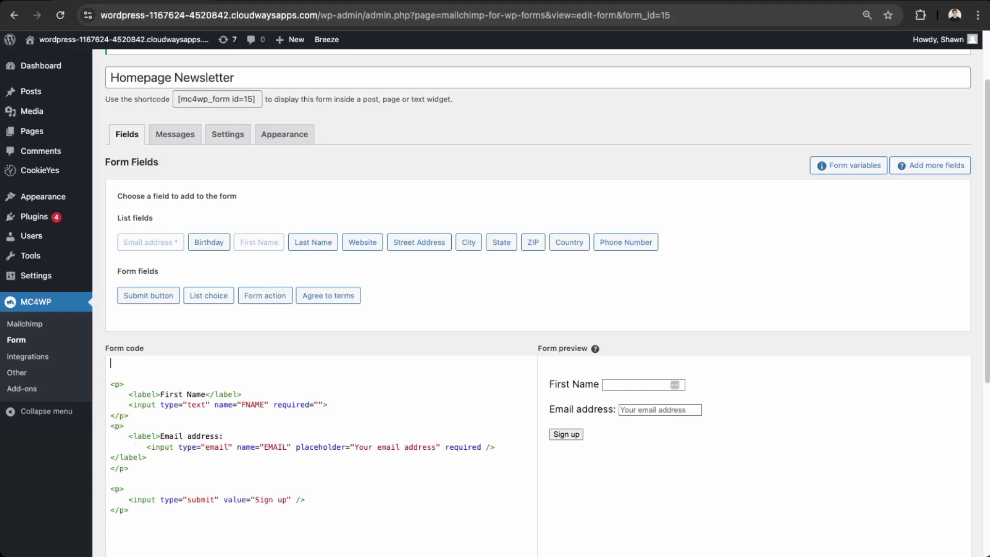
{"action": "key", "text": "super+v"}
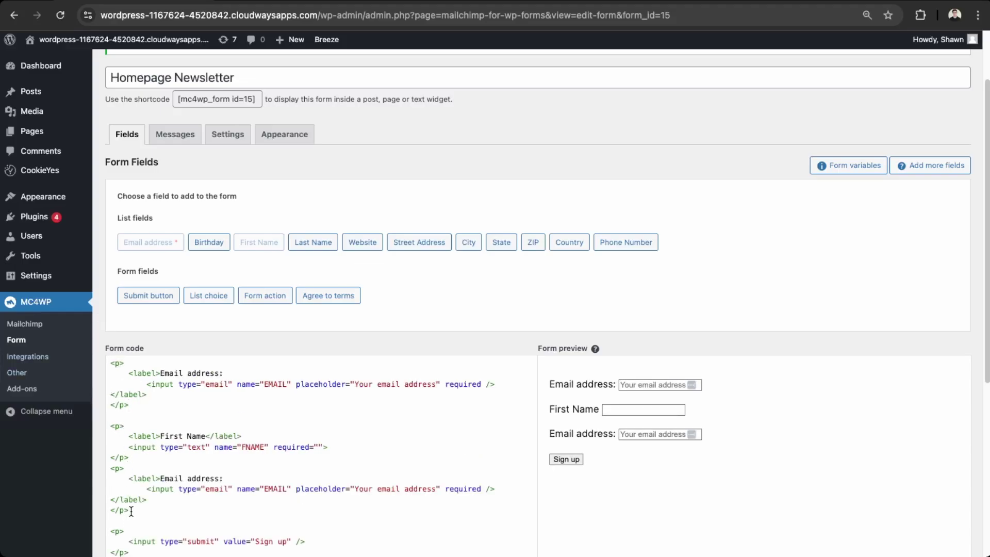
{"action": "left_click_drag", "start_coordinate": [133, 509], "coordinate": [103, 470]}
{"action": "key", "text": "BackSpace"}
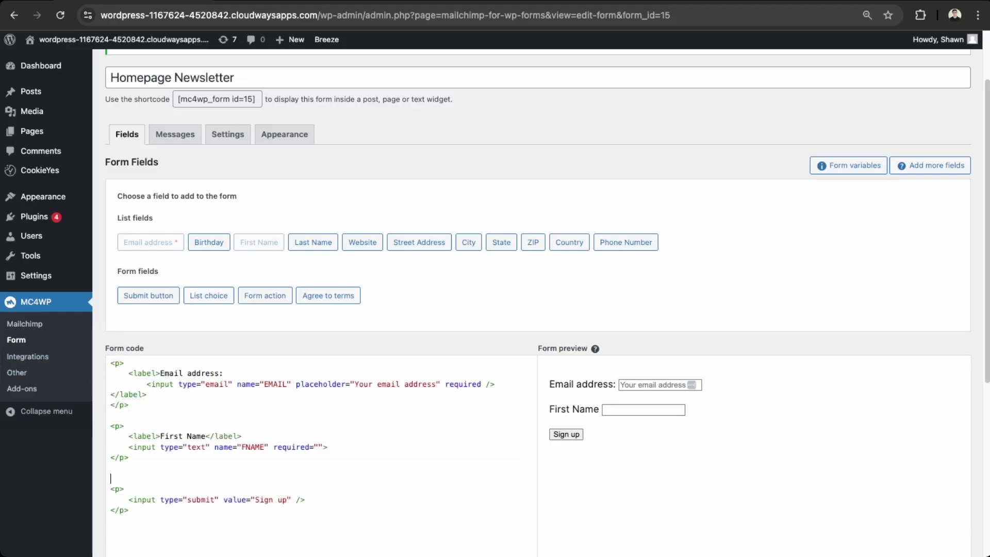
{"action": "key", "text": "BackSpace"}
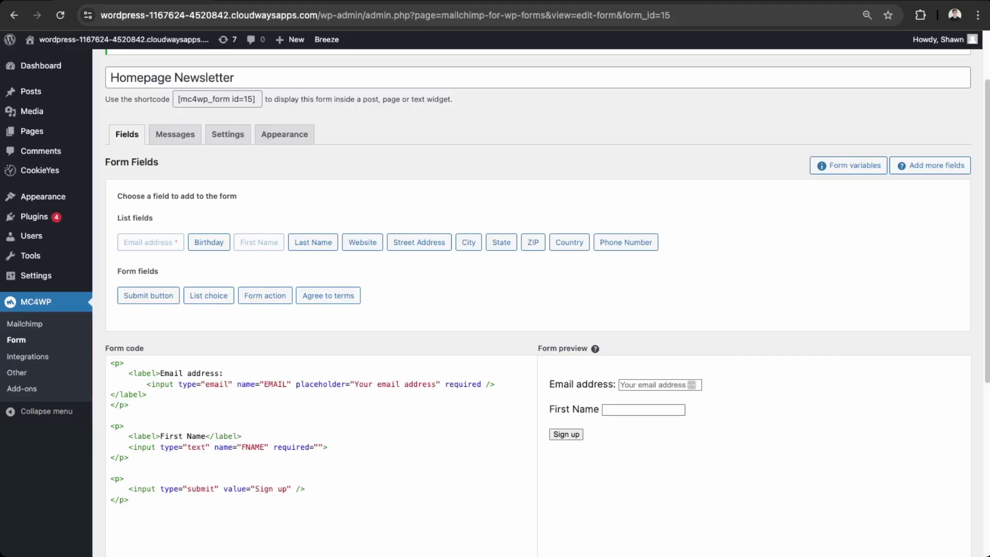
{"action": "left_click", "coordinate": [672, 407]}
{"action": "left_click", "coordinate": [648, 386]}
{"action": "left_click", "coordinate": [605, 439]}
- Move the First Name paragraph to the very top, above Email address
{"action": "left_click_drag", "start_coordinate": [155, 462], "coordinate": [114, 427]}
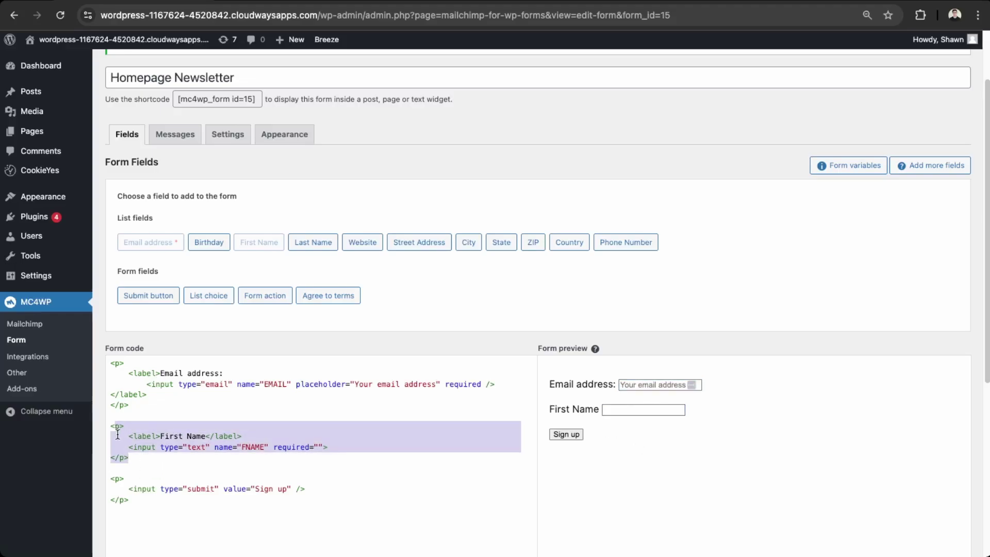
{"action": "left_click", "coordinate": [116, 432]}
{"action": "left_click_drag", "start_coordinate": [116, 432], "coordinate": [128, 457]}
{"action": "left_click", "coordinate": [111, 362]}
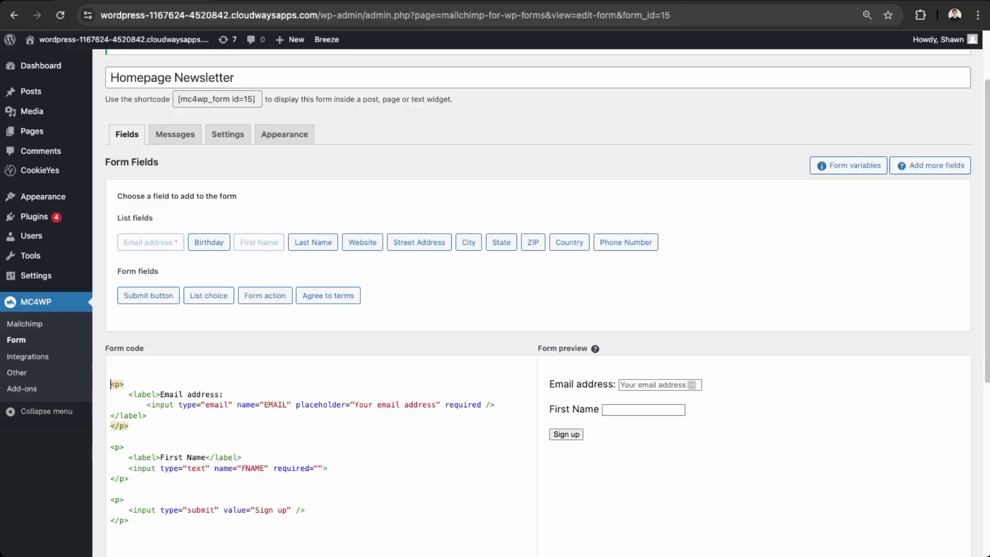
{"action": "key", "text": "Return"}
{"action": "key", "text": "Return"}
{"action": "key", "text": "Up"}
{"action": "key", "text": "Up"}
{"action": "key", "text": "ctrl+v"}
{"action": "left_click_drag", "start_coordinate": [129, 510], "coordinate": [103, 482]}
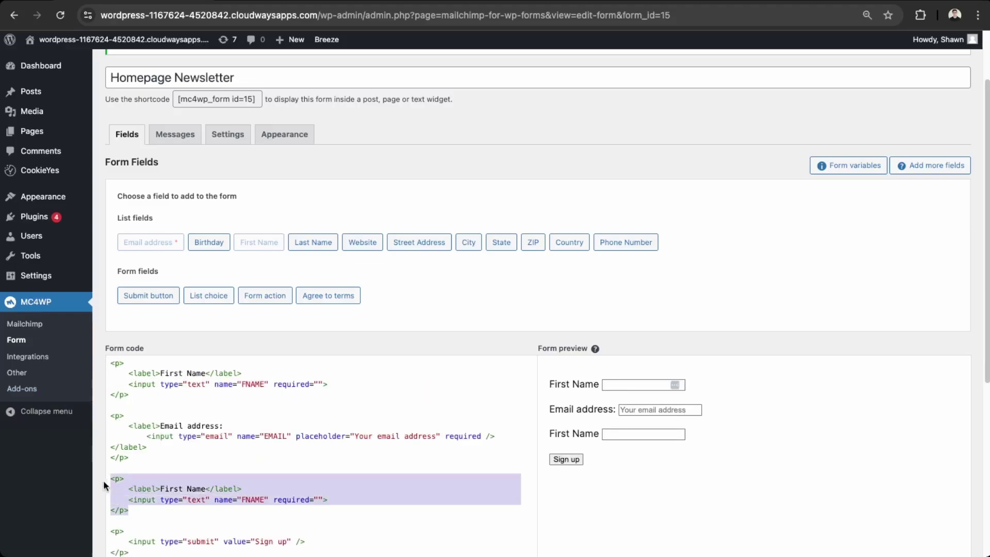
{"action": "key", "text": "BackSpace"}
{"action": "key", "text": "BackSpace"}
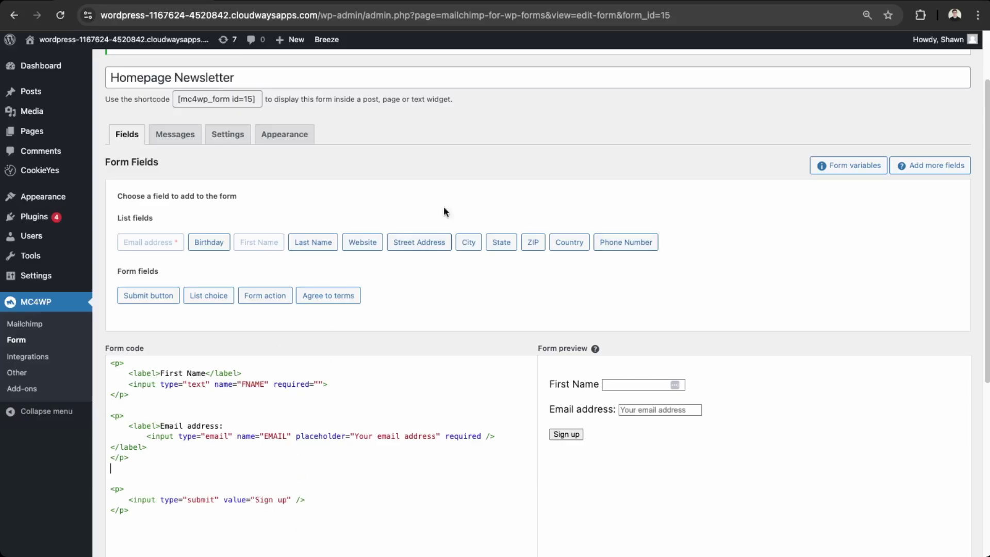
- Review the form's sign-up messages, then view its Settings showing the MapilitMedia Inc. list
{"action": "left_click", "coordinate": [171, 138]}
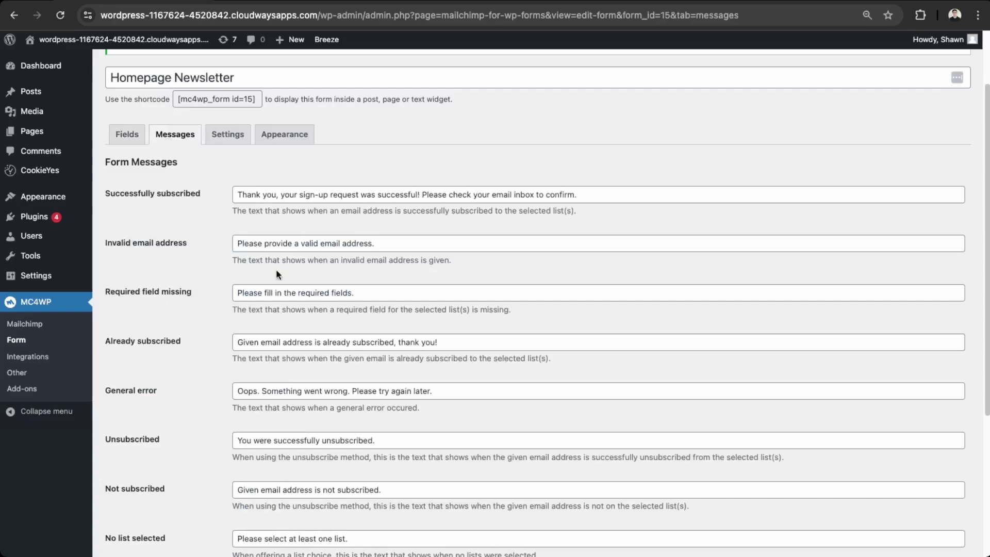
{"action": "left_click", "coordinate": [228, 139]}
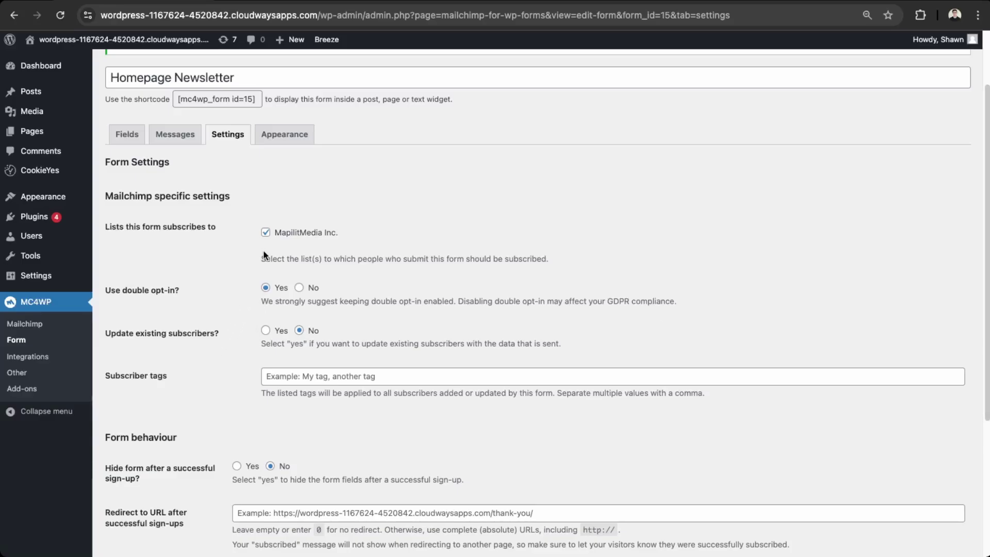
- Set the form style to Basic under Appearance and open the Styles Builder info page
{"action": "left_click", "coordinate": [309, 137]}
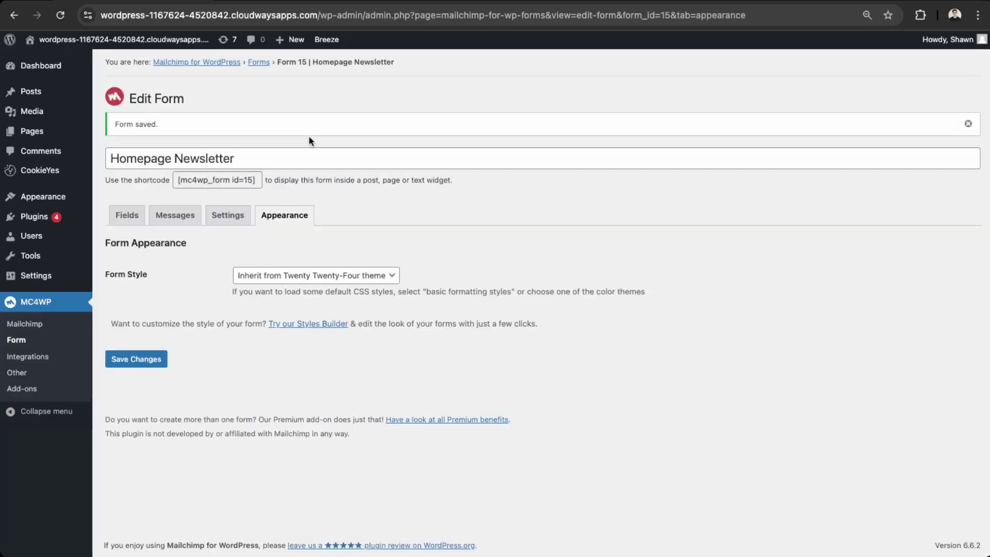
{"action": "left_click", "coordinate": [288, 289]}
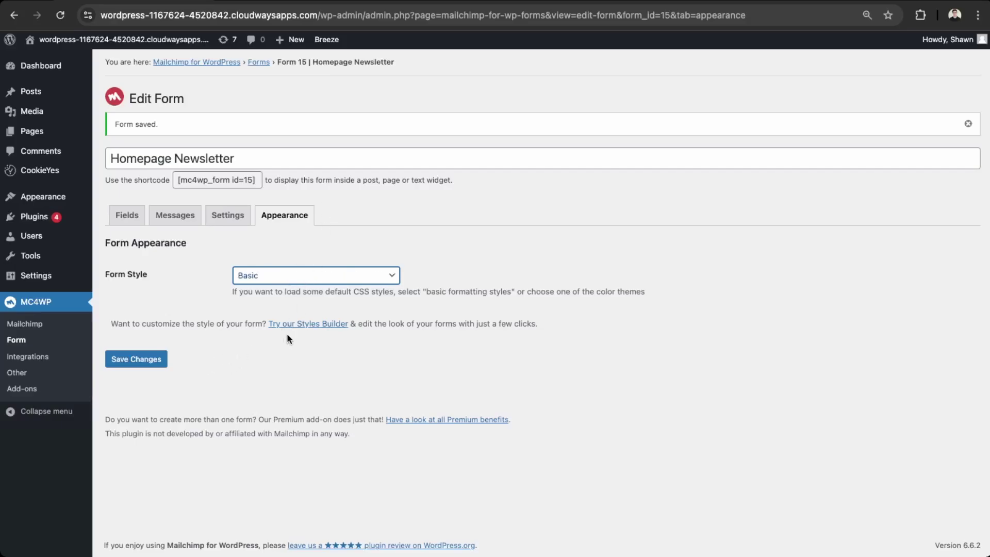
{"action": "left_click", "coordinate": [307, 328]}
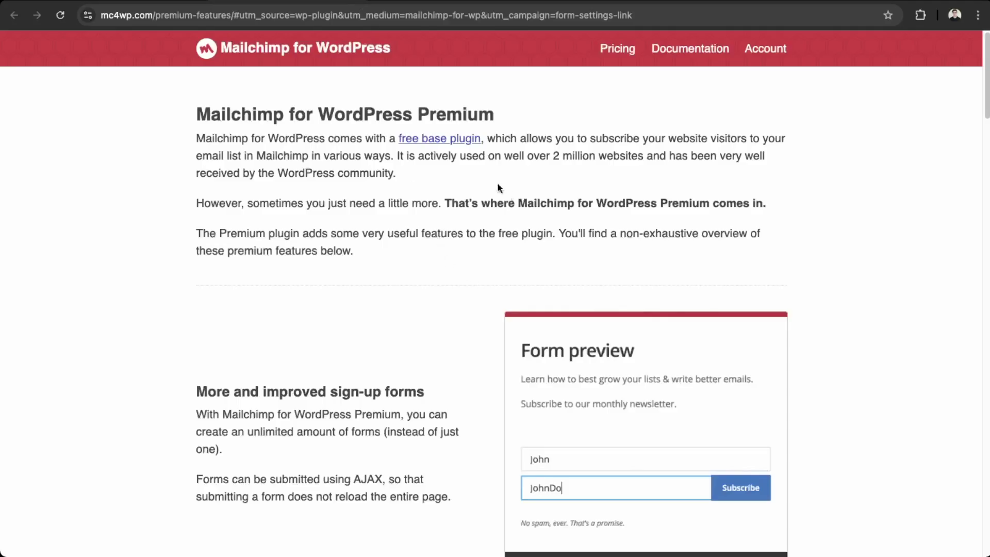
- Scroll through the mc4wp.com Premium features page to review its paid extras
{"action": "scroll", "coordinate": [397, 206], "scroll_direction": "down", "scroll_amount": 3}
{"action": "scroll", "coordinate": [483, 380], "scroll_direction": "up", "scroll_amount": 3}
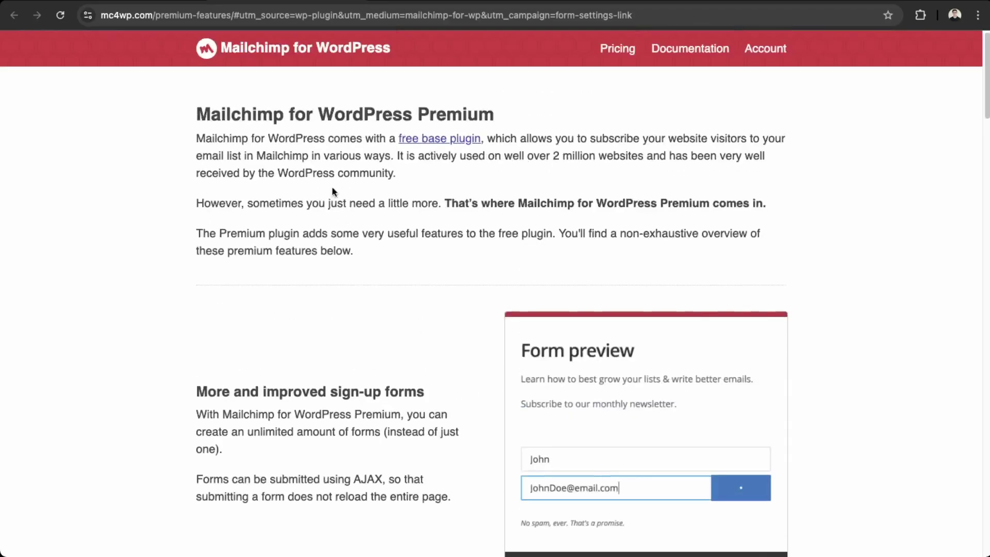
{"action": "left_click_drag", "start_coordinate": [285, 106], "coordinate": [524, 106]}
{"action": "left_click", "coordinate": [573, 140]}
{"action": "scroll", "coordinate": [600, 226], "scroll_direction": "down", "scroll_amount": 5}
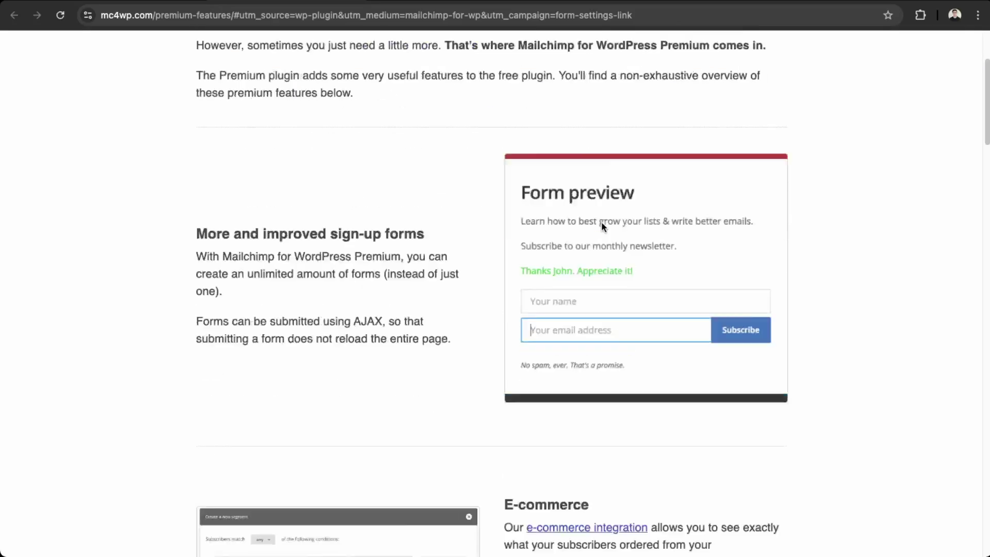
{"action": "scroll", "coordinate": [596, 243], "scroll_direction": "up", "scroll_amount": 3}
{"action": "scroll", "coordinate": [592, 248], "scroll_direction": "down", "scroll_amount": 20}
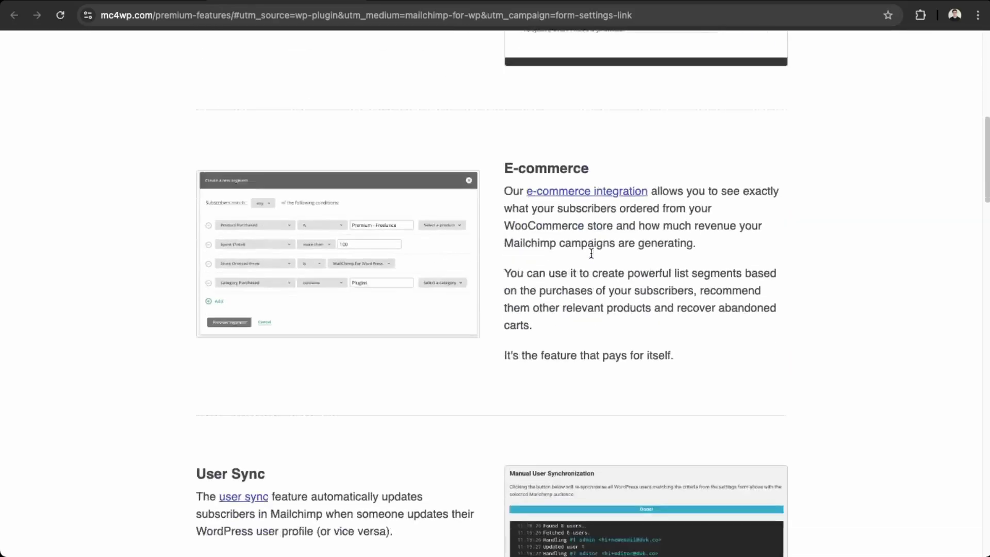
{"action": "scroll", "coordinate": [590, 255], "scroll_direction": "up", "scroll_amount": 20}
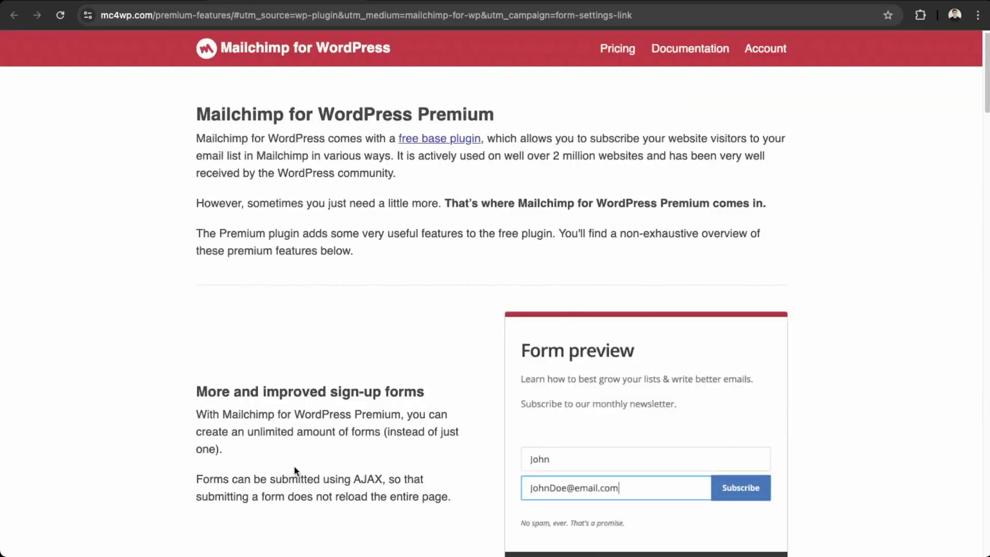
- Close the mc4wp.com page and save the Homepage Newsletter form from its Fields view
{"action": "key", "text": "ctrl+w"}
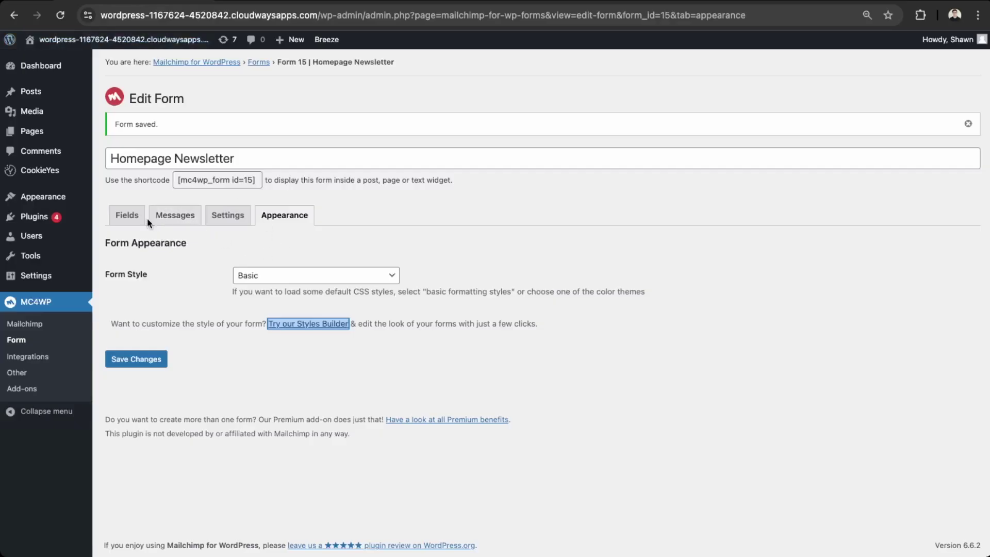
{"action": "left_click", "coordinate": [127, 220]}
{"action": "scroll", "coordinate": [382, 242], "scroll_direction": "down", "scroll_amount": 4}
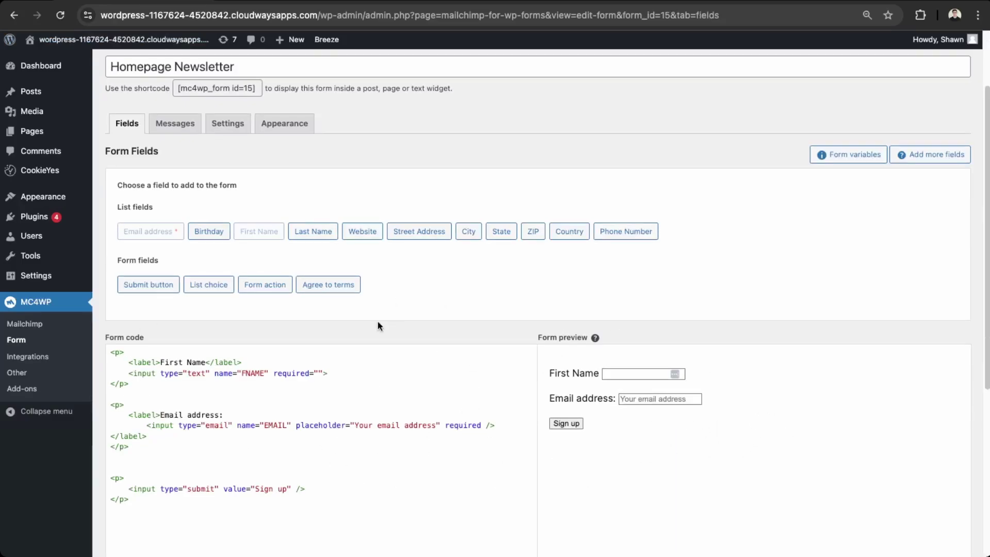
{"action": "scroll", "coordinate": [703, 282], "scroll_direction": "down", "scroll_amount": 5}
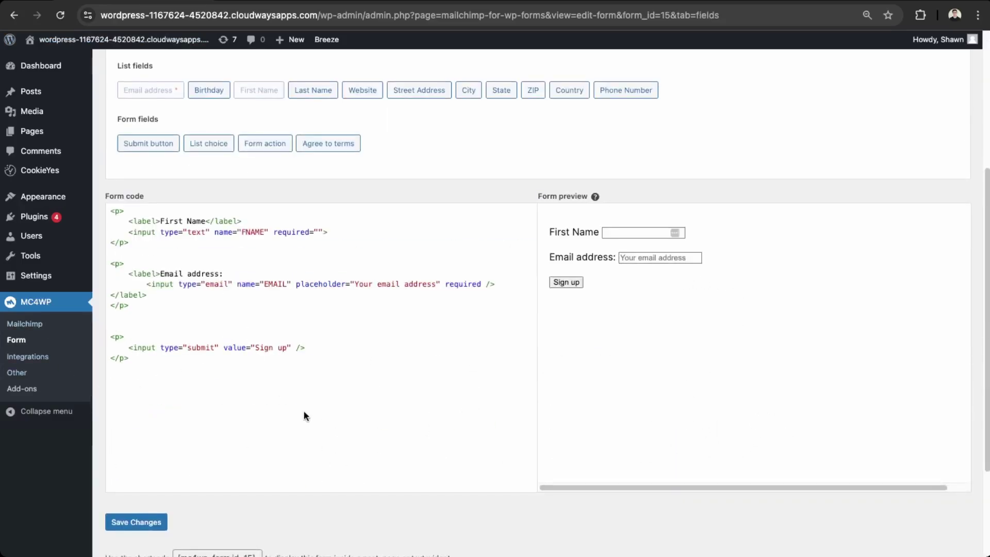
{"action": "scroll", "coordinate": [310, 401], "scroll_direction": "up", "scroll_amount": 7}
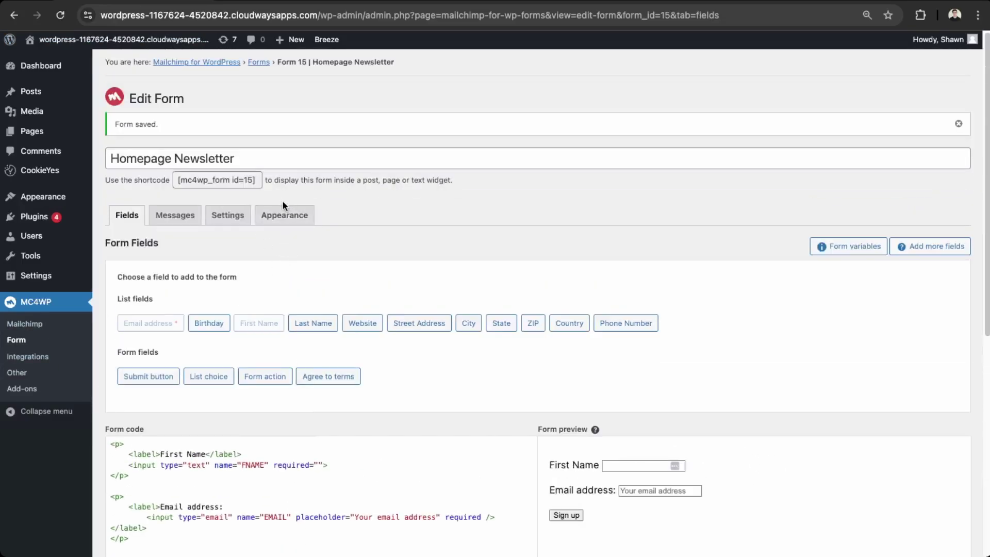
{"action": "scroll", "coordinate": [216, 523], "scroll_direction": "down", "scroll_amount": 10}
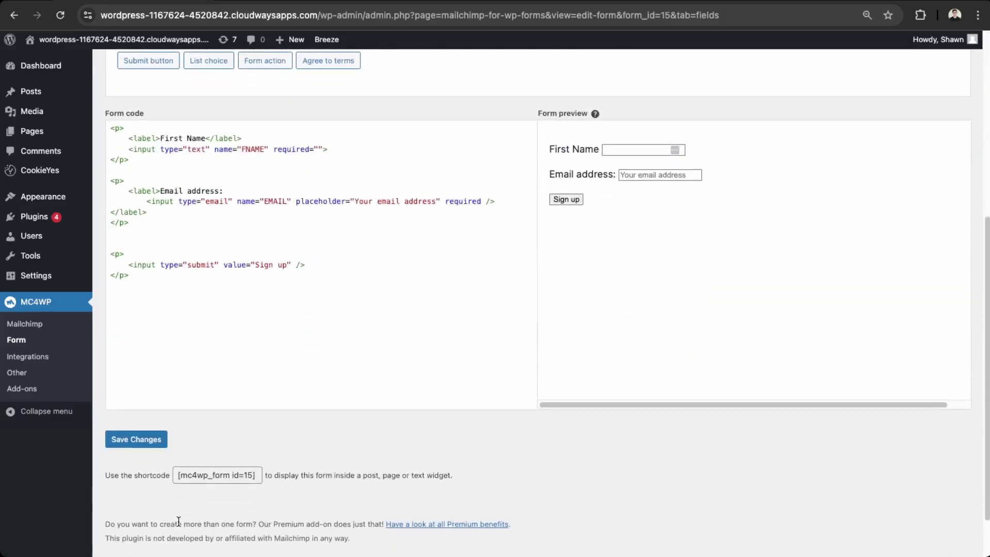
{"action": "left_click", "coordinate": [140, 443]}
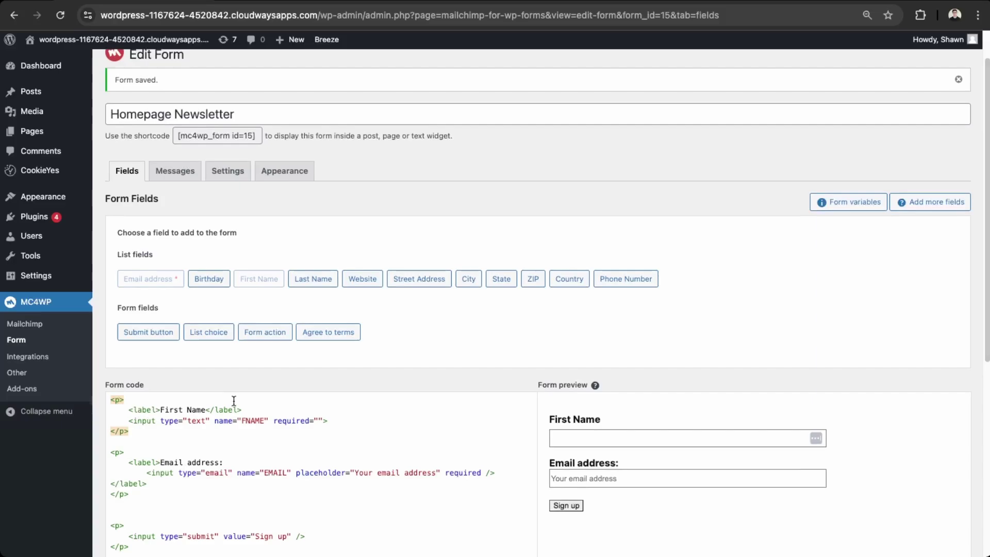
- Add an <h1>Mailchimp for WordPress Plugin heading atop the form, save, and select shortcode [mc4wp_form id=15]
{"action": "key", "text": "Return"}
{"action": "key", "text": "Up"}
{"action": "type", "text": "<h1>"}
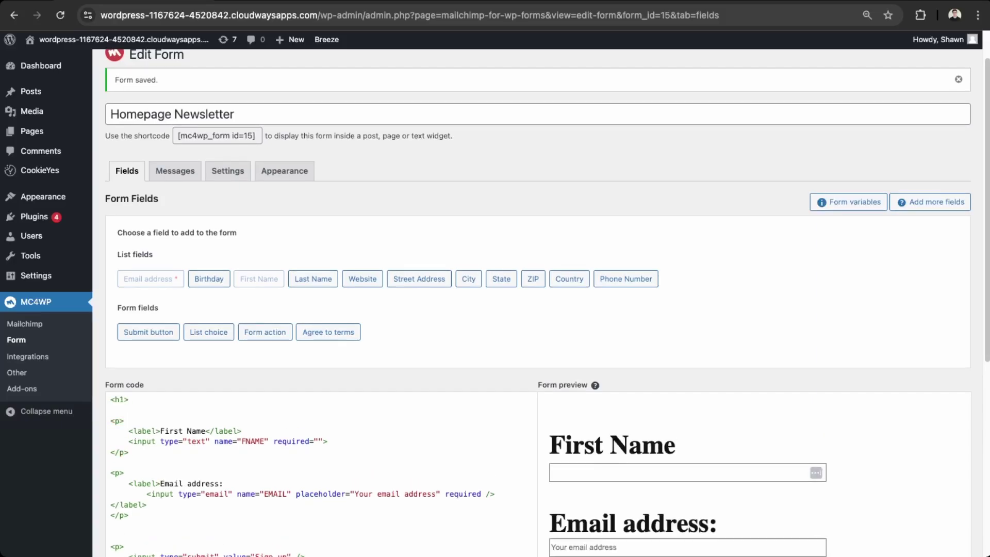
{"action": "type", "text": "Mailchimp "}
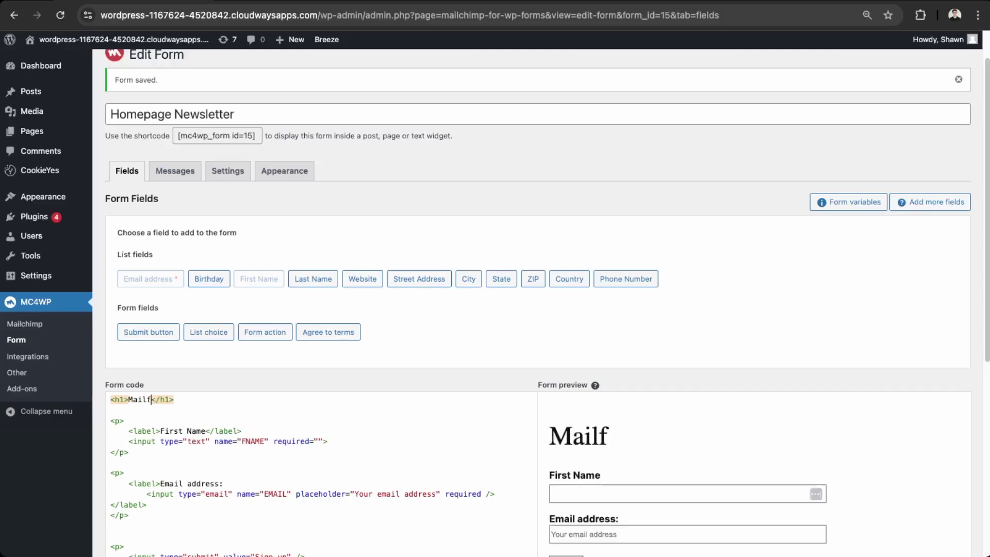
{"action": "type", "text": "for WordPress"}
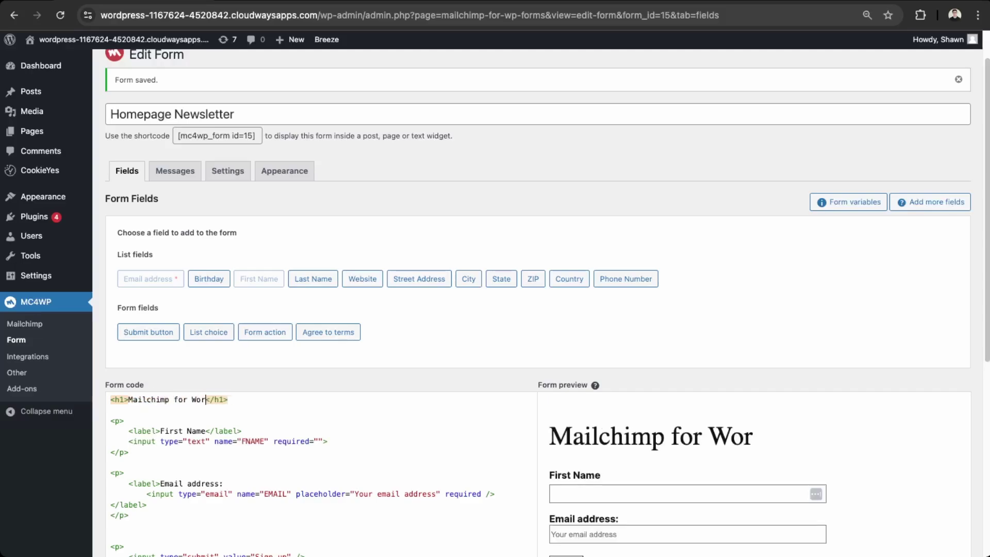
{"action": "type", "text": " Plugin"}
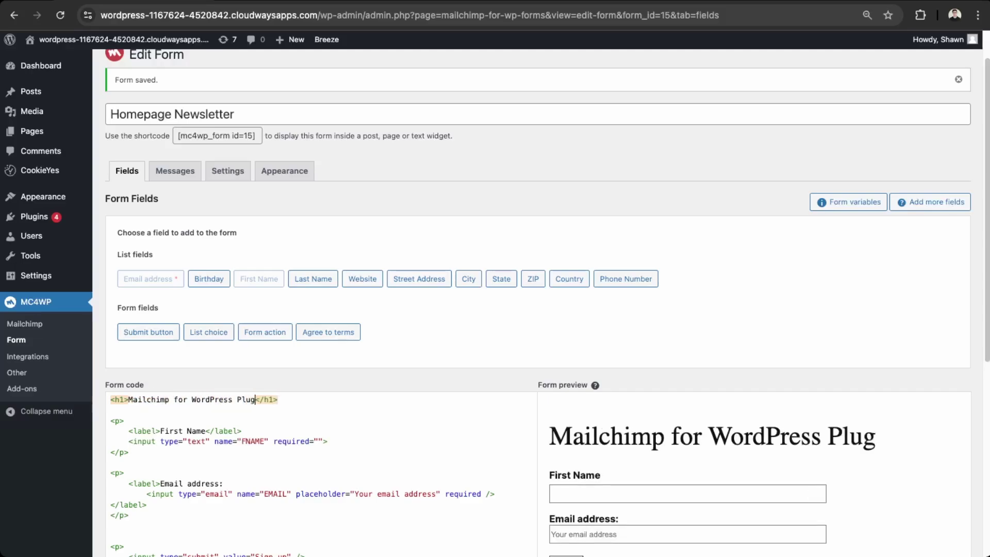
{"action": "scroll", "coordinate": [320, 342], "scroll_direction": "down", "scroll_amount": 5}
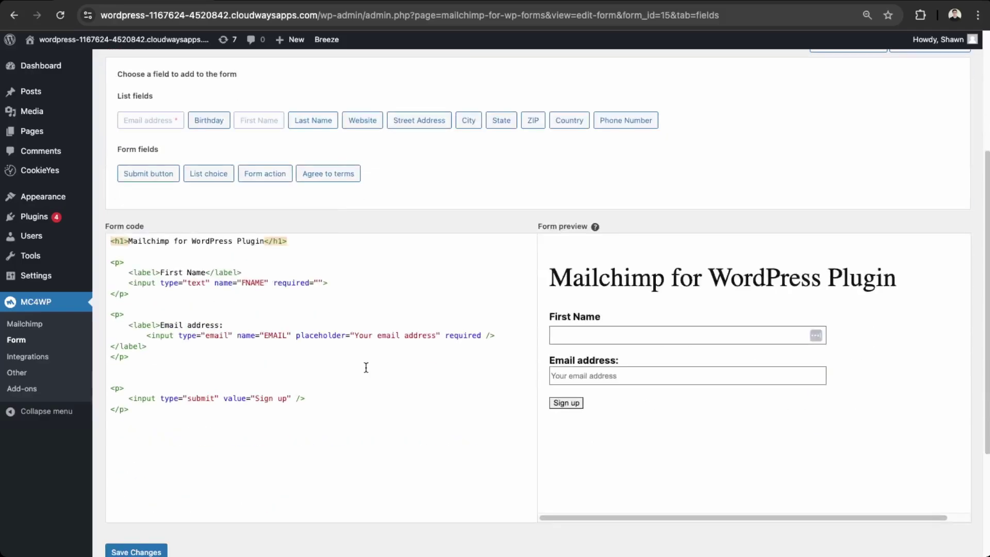
{"action": "scroll", "coordinate": [226, 391], "scroll_direction": "up", "scroll_amount": 2}
{"action": "scroll", "coordinate": [238, 372], "scroll_direction": "down", "scroll_amount": 4}
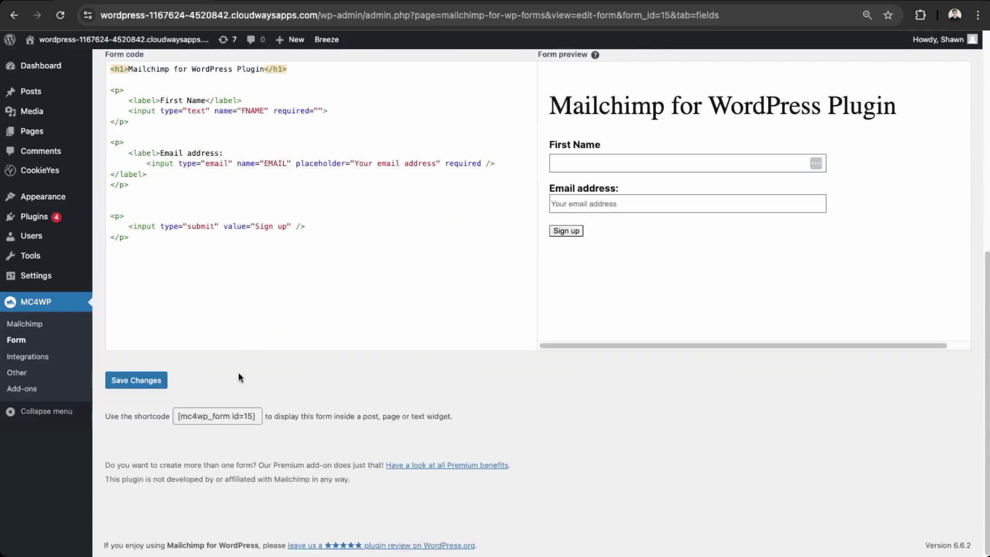
{"action": "left_click", "coordinate": [147, 382]}
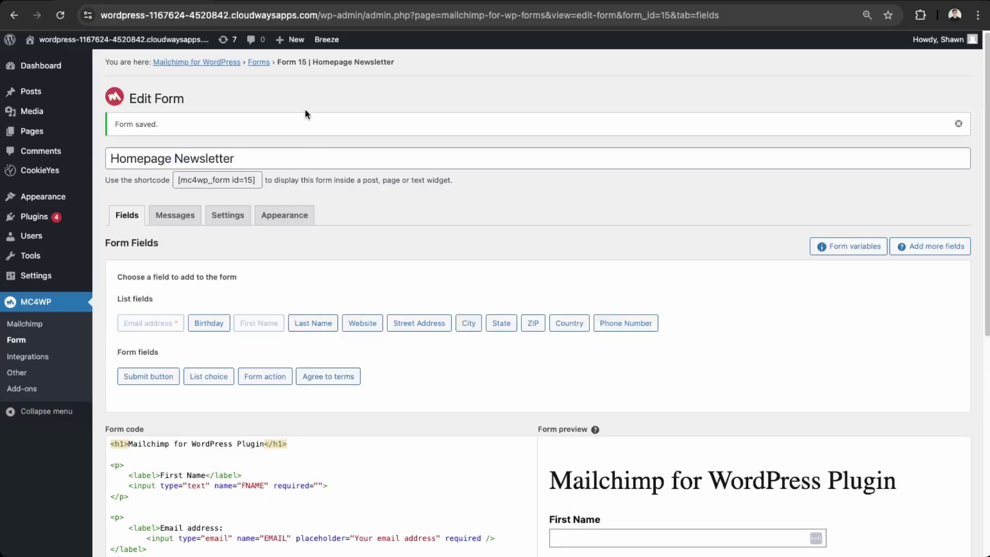
{"action": "left_click", "coordinate": [254, 181]}
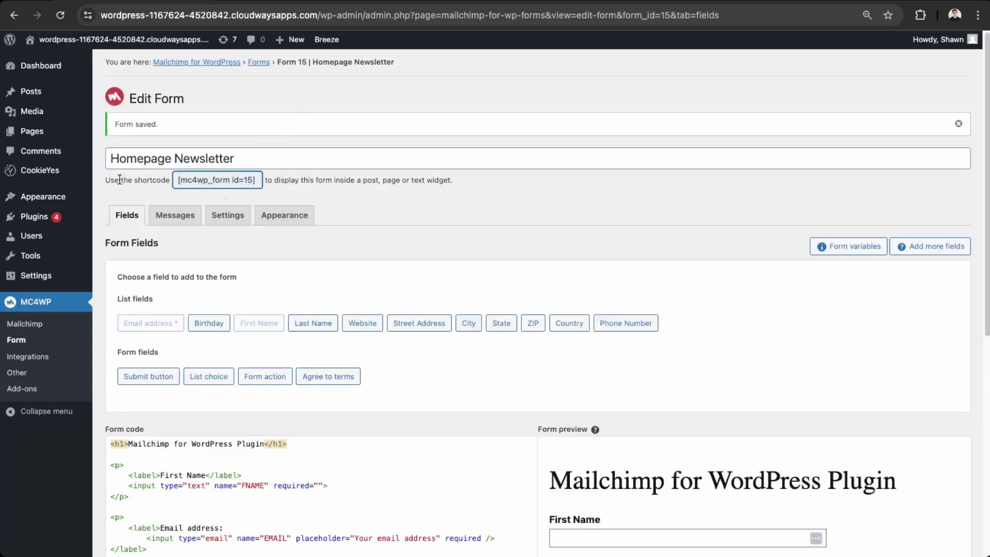
{"action": "left_click", "coordinate": [179, 180]}
{"action": "key", "text": "super+c"}
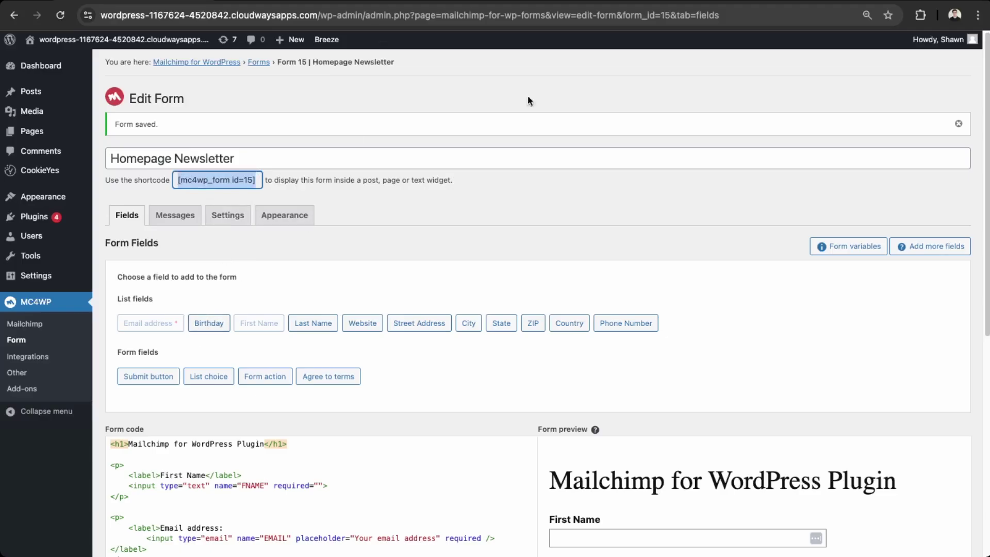
- View the live homepage, then open its Blog Home template in the site editor
{"action": "mouse_move", "coordinate": [72, 41]}
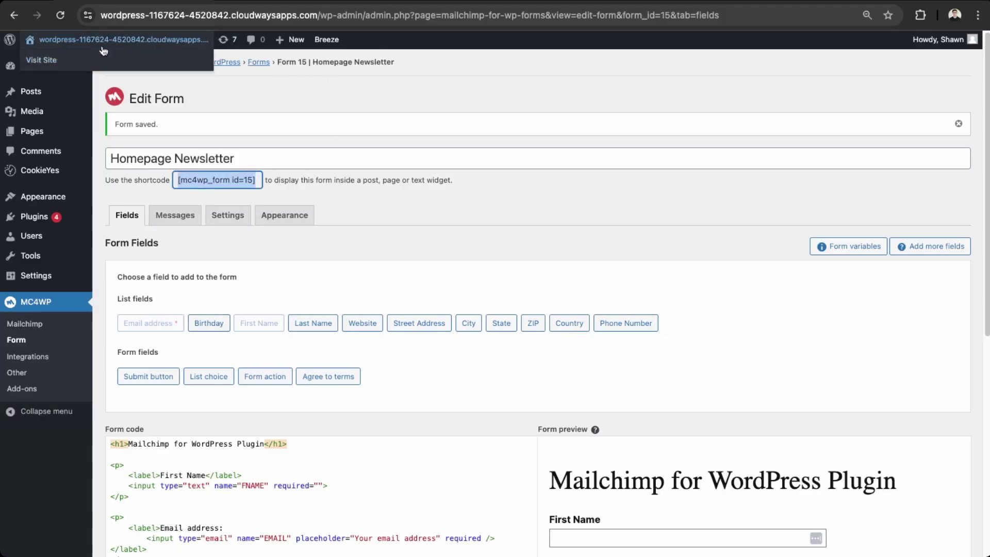
{"action": "left_click", "coordinate": [77, 66]}
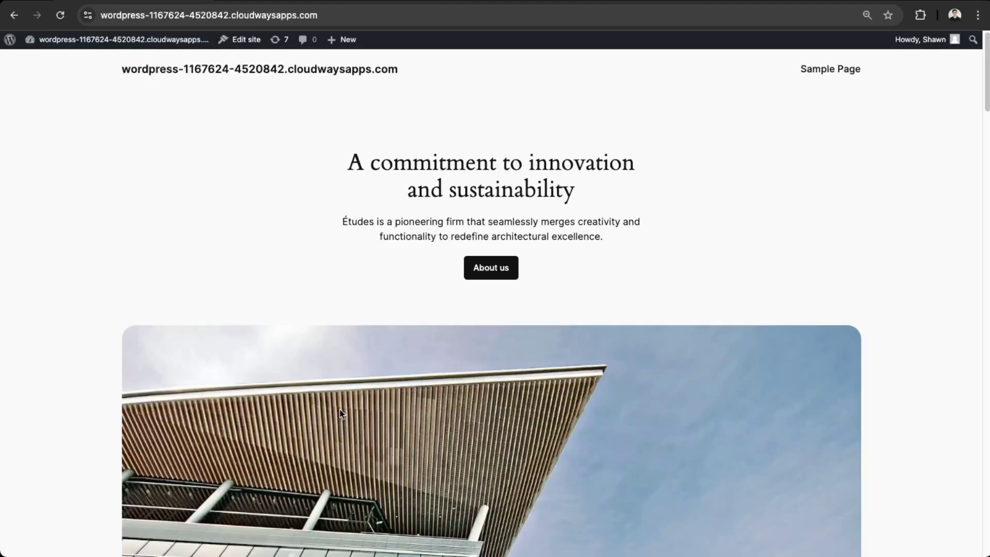
{"action": "left_click", "coordinate": [241, 40]}
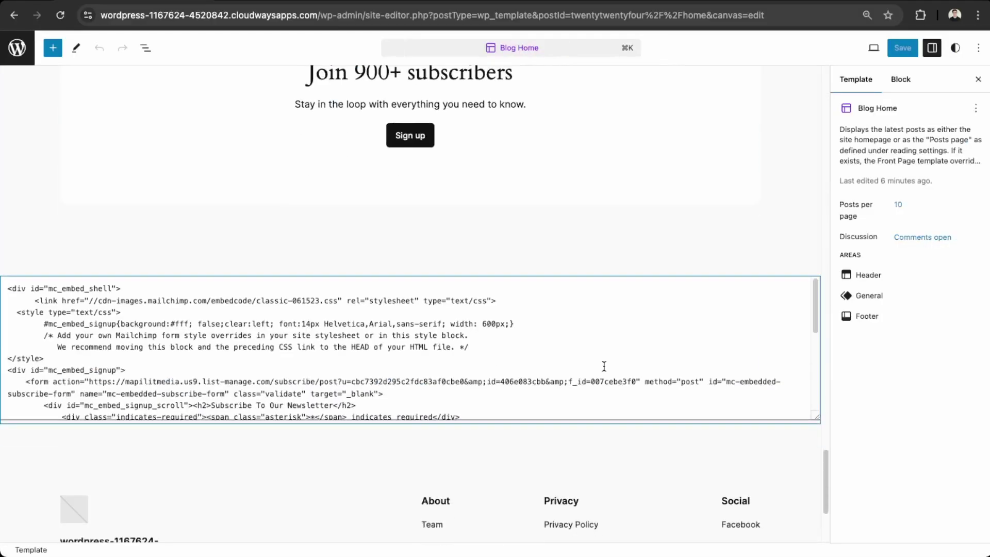
{"action": "scroll", "coordinate": [164, 419], "scroll_direction": "down", "scroll_amount": 10}
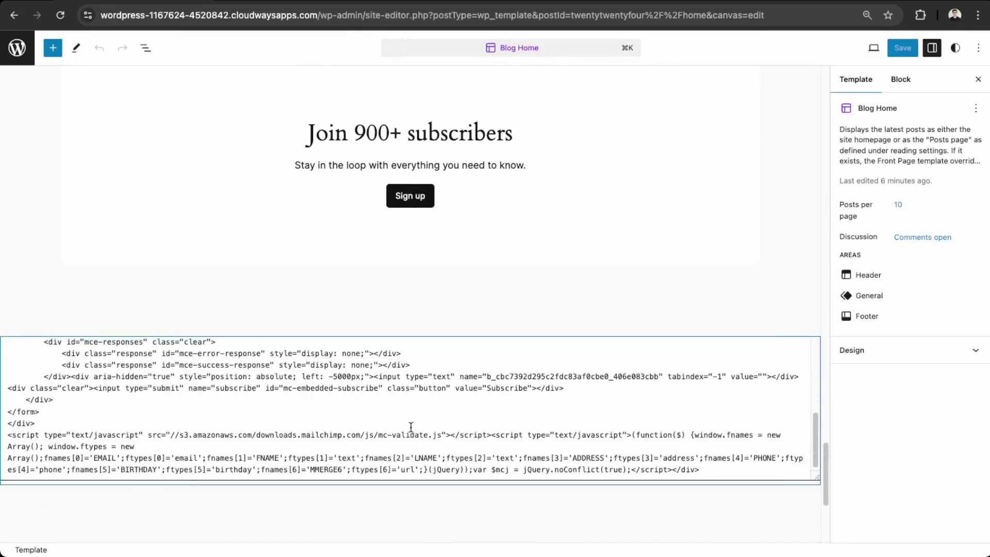
- Center the embed form by adding style="margin:auto;" to the mc_embed_signup div in the Custom HTML block
{"action": "left_click", "coordinate": [393, 426]}
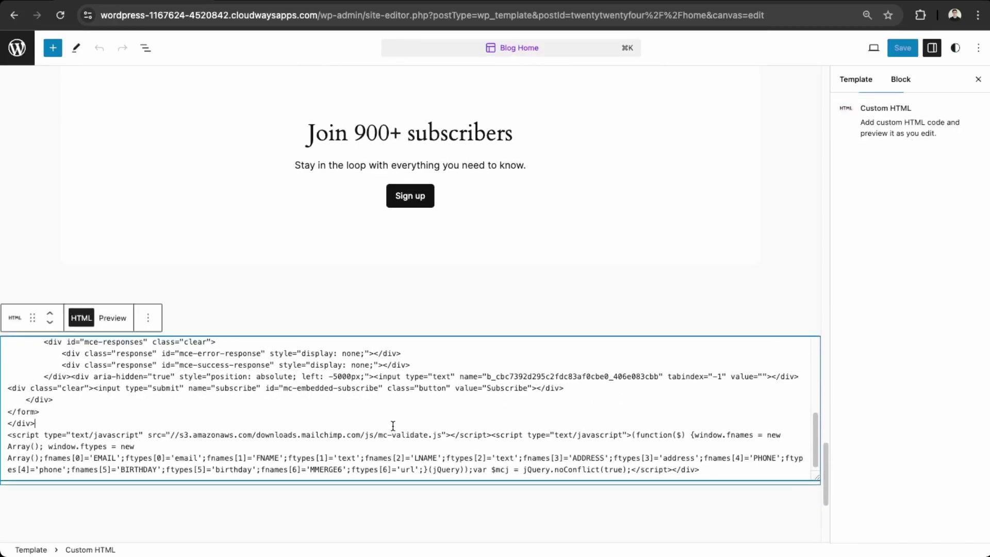
{"action": "left_click", "coordinate": [148, 318]}
{"action": "left_click", "coordinate": [117, 432]}
{"action": "scroll", "coordinate": [117, 432], "scroll_direction": "up", "scroll_amount": 10}
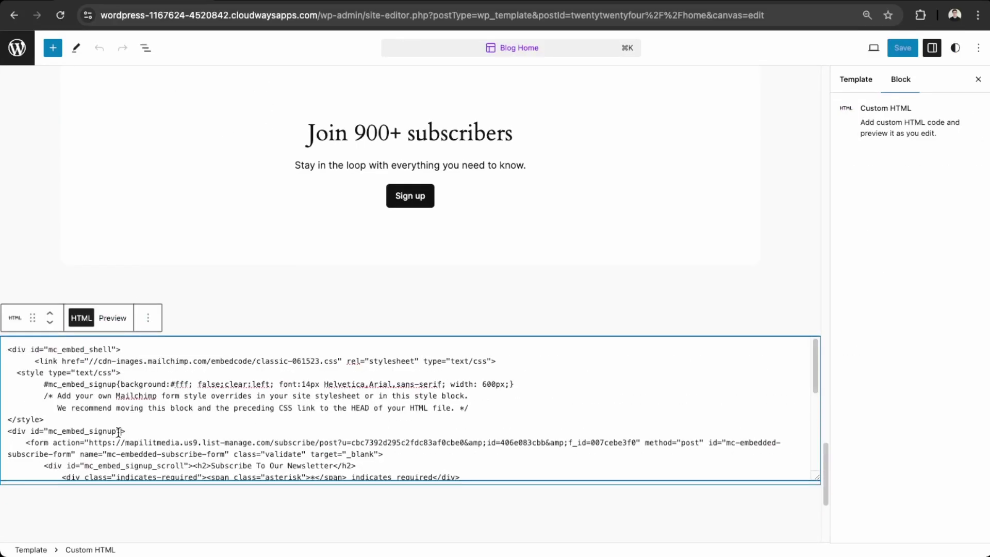
{"action": "type", "text": "st"}
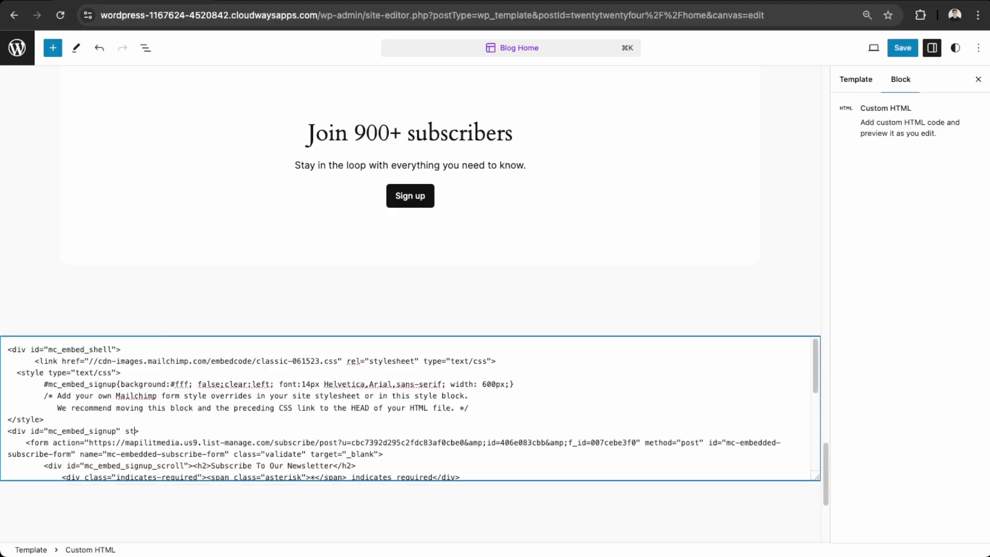
{"action": "type", "text": "yle=\"margin:auto;"}
{"action": "scroll", "coordinate": [205, 425], "scroll_direction": "down", "scroll_amount": 3}
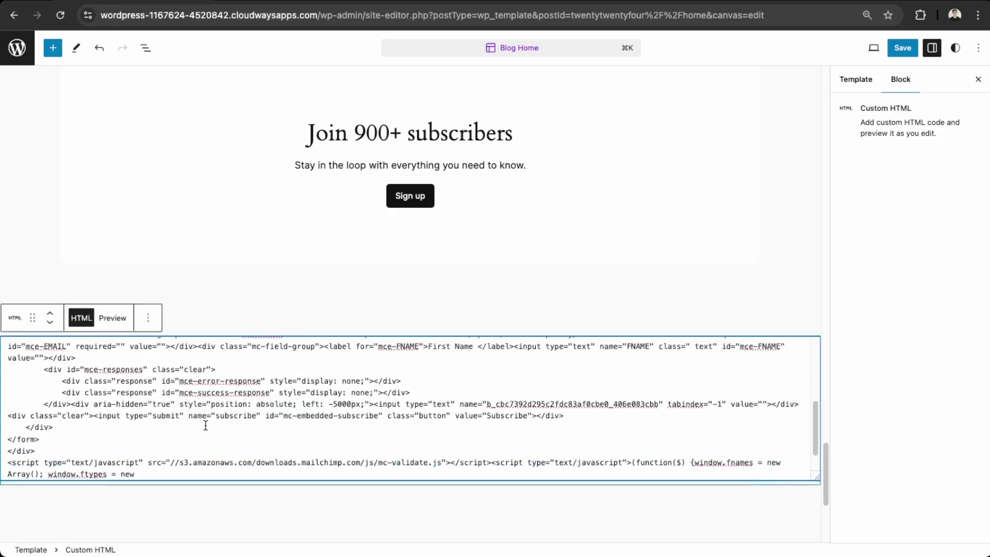
{"action": "key", "text": "Tab"}
- Insert a Shortcode block below the embed code containing [mc4wp_form id=15]
{"action": "left_click", "coordinate": [388, 280]}
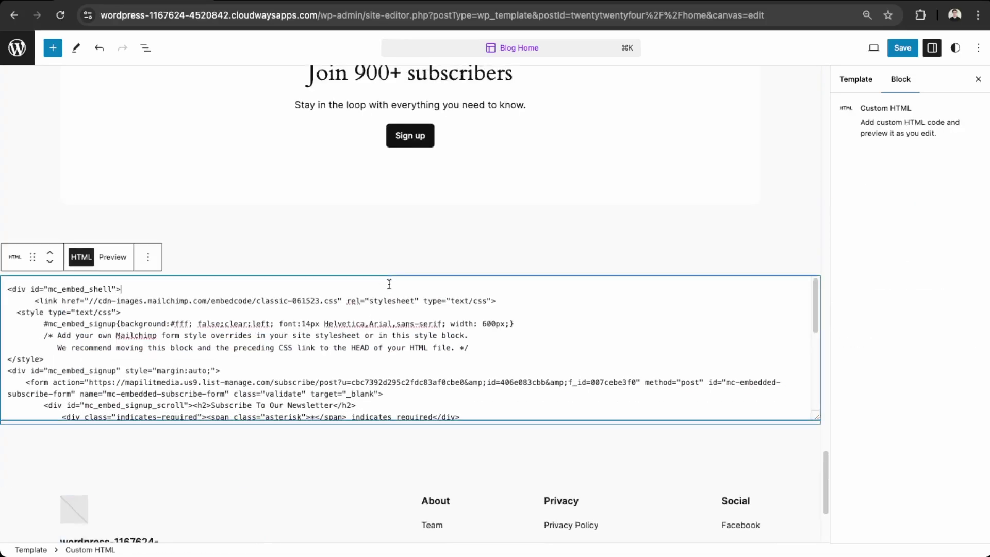
{"action": "left_click", "coordinate": [51, 48]}
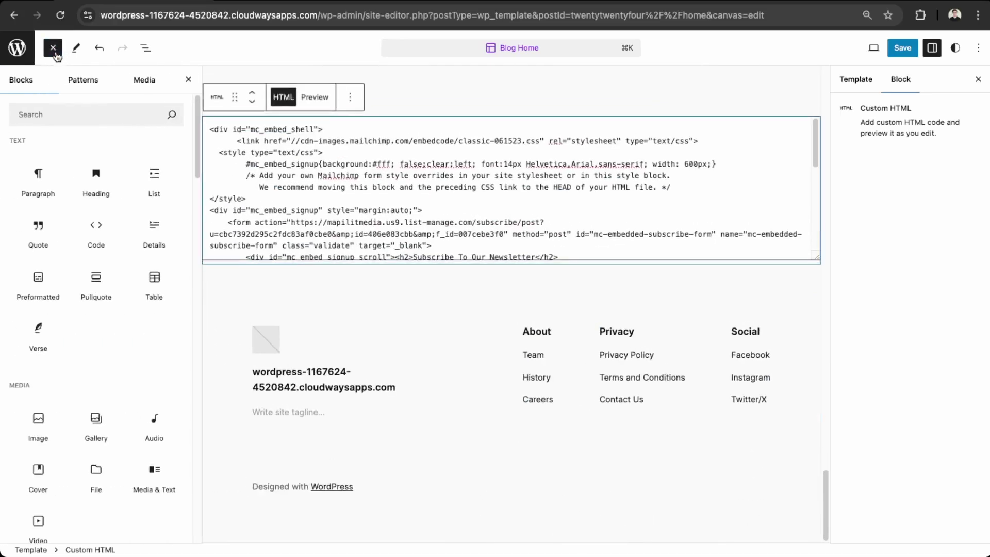
{"action": "left_click", "coordinate": [74, 114]}
{"action": "type", "text": "shor"}
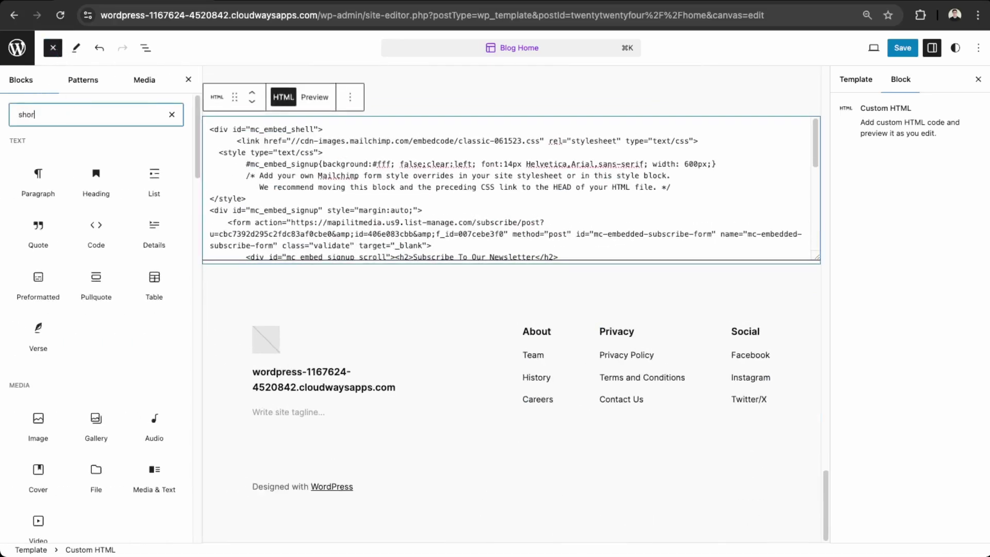
{"action": "type", "text": "t"}
{"action": "left_click", "coordinate": [38, 170]}
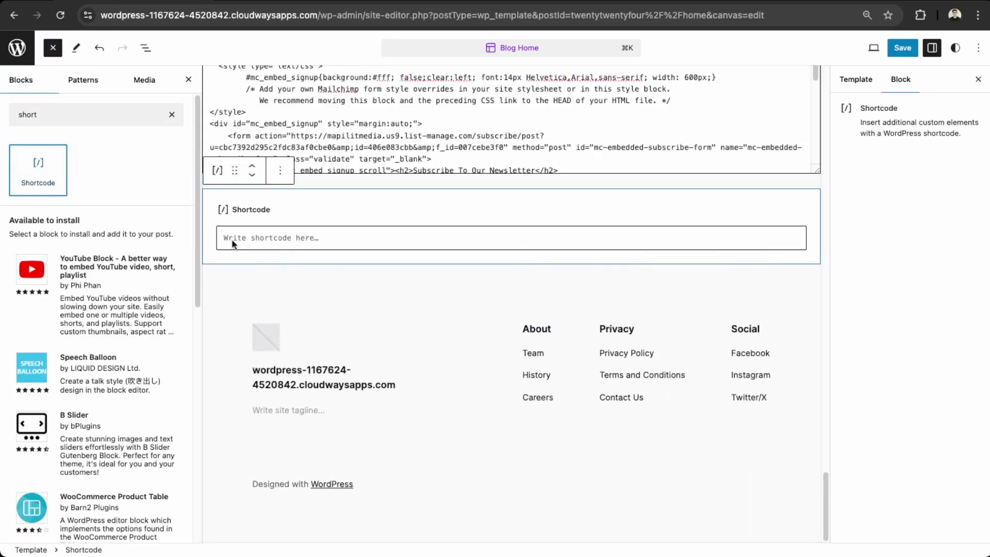
{"action": "left_click", "coordinate": [326, 357]}
{"action": "scroll", "coordinate": [276, 458], "scroll_direction": "down", "scroll_amount": 4}
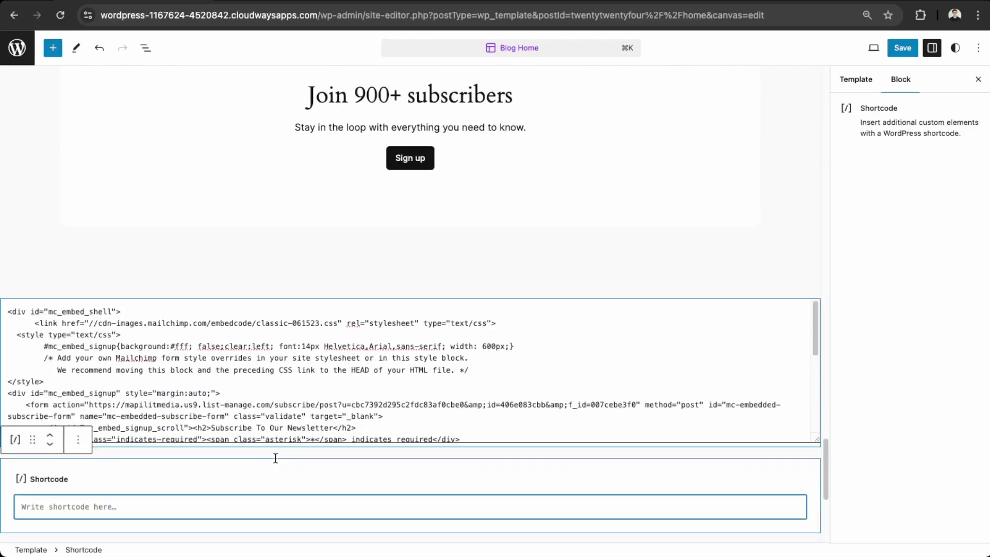
{"action": "key", "text": "super+v"}
- Save the Blog Home template and footer, then strip the admin path from the address
{"action": "scroll", "coordinate": [139, 511], "scroll_direction": "down", "scroll_amount": 2}
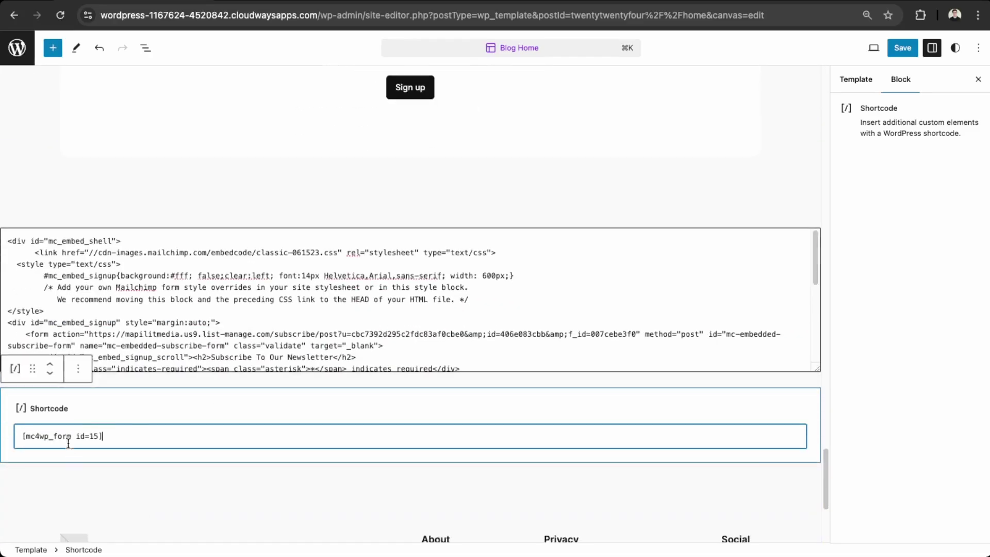
{"action": "scroll", "coordinate": [216, 431], "scroll_direction": "down", "scroll_amount": 1}
{"action": "left_click", "coordinate": [907, 47]}
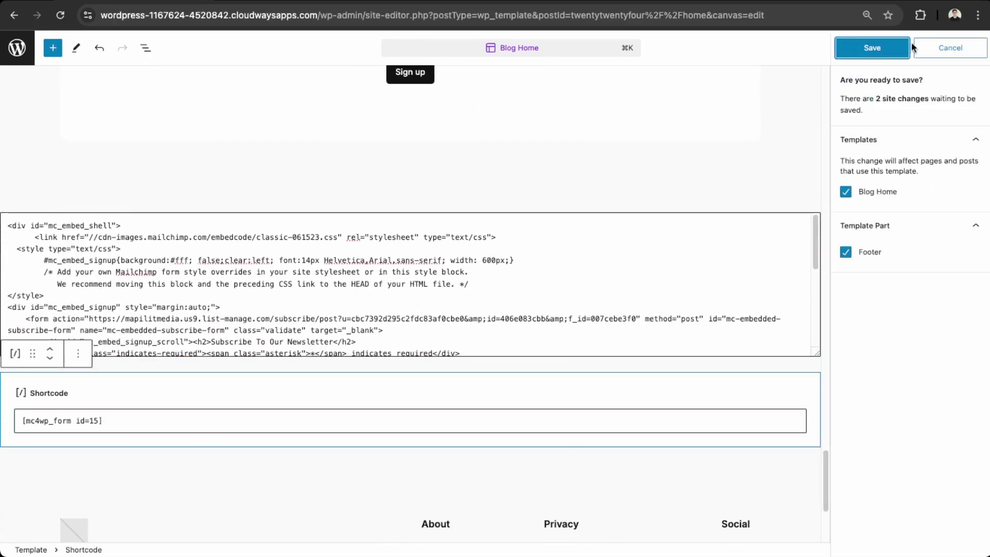
{"action": "left_click", "coordinate": [891, 54]}
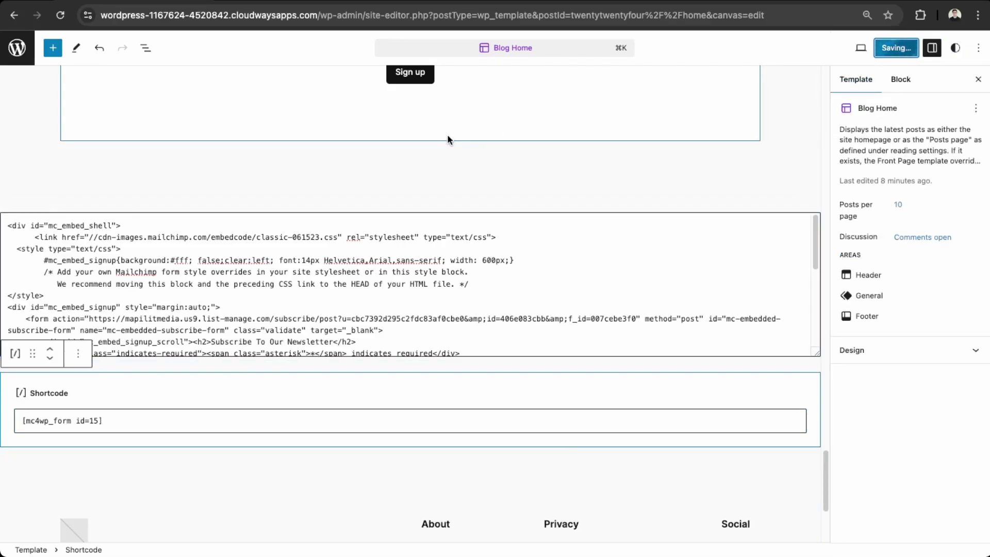
{"action": "left_click_drag", "start_coordinate": [321, 15], "coordinate": [794, 15]}
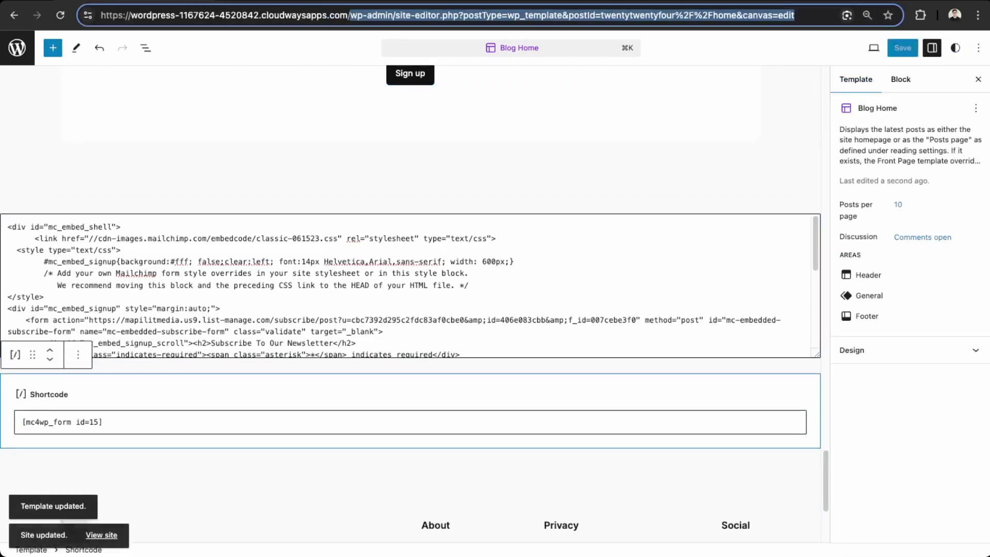
{"action": "key", "text": "BackSpace"}
- Load the site's front page and check the embedded newsletter form's fields
{"action": "key", "text": "Return"}
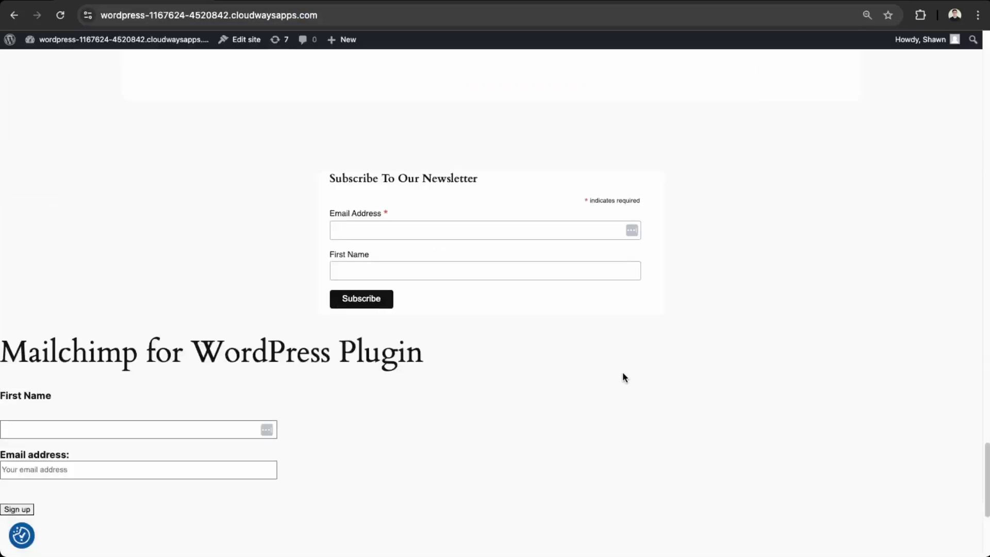
{"action": "left_click", "coordinate": [384, 230]}
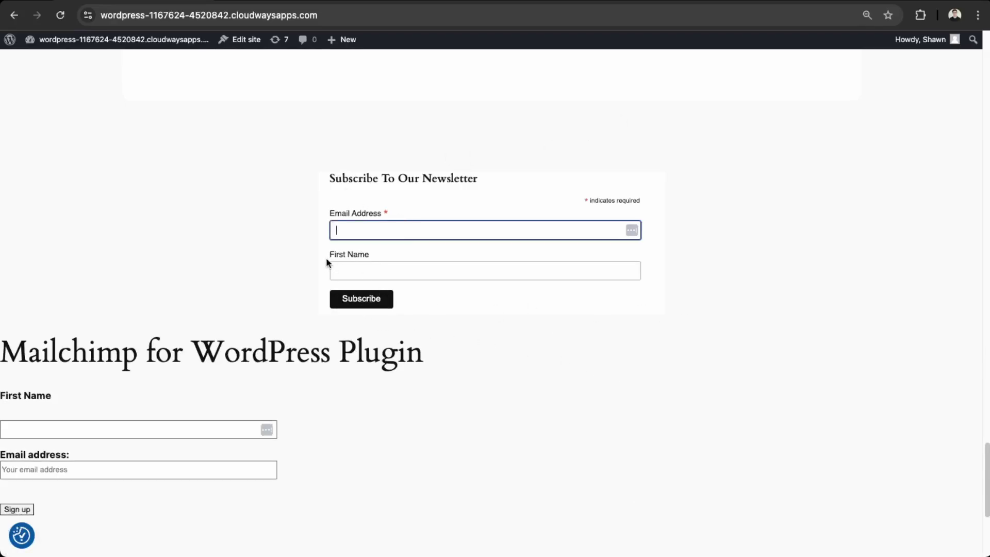
{"action": "left_click", "coordinate": [469, 272]}
{"action": "scroll", "coordinate": [165, 425], "scroll_direction": "down", "scroll_amount": 1}
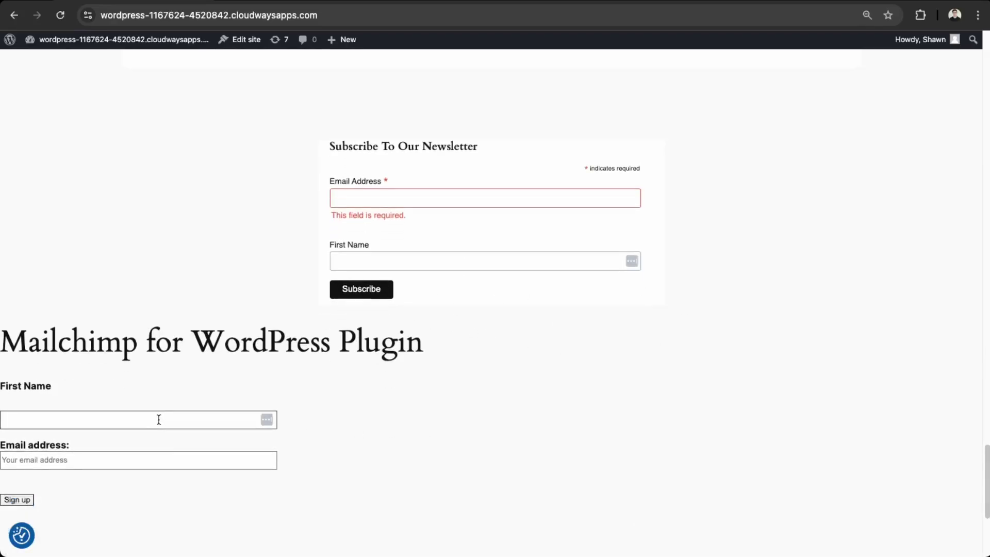
- Submit a test signup in the MC4WP form with a first name and email address
{"action": "left_click", "coordinate": [158, 419]}
{"action": "scroll", "coordinate": [159, 418], "scroll_direction": "down", "scroll_amount": 2}
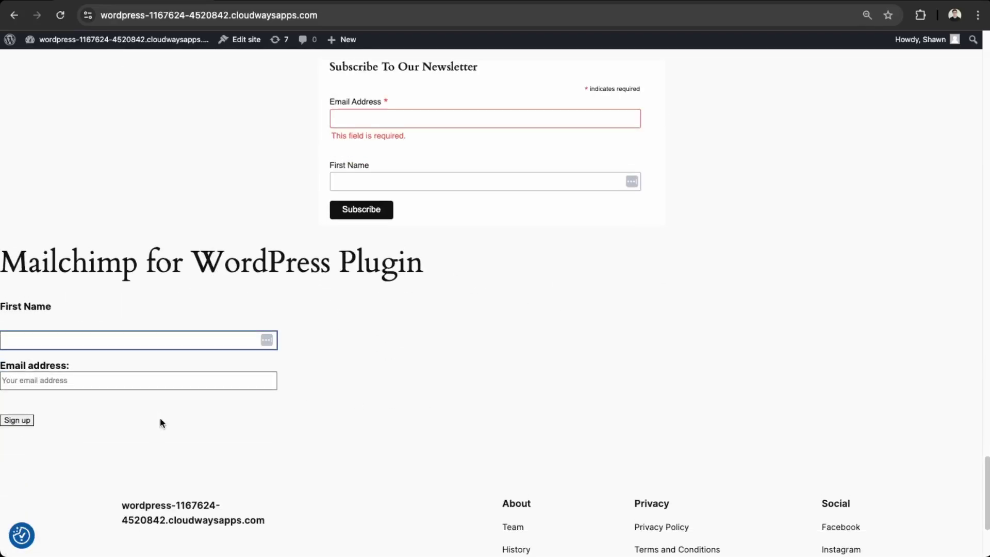
{"action": "type", "text": "shawn"}
{"action": "key", "text": "Tab"}
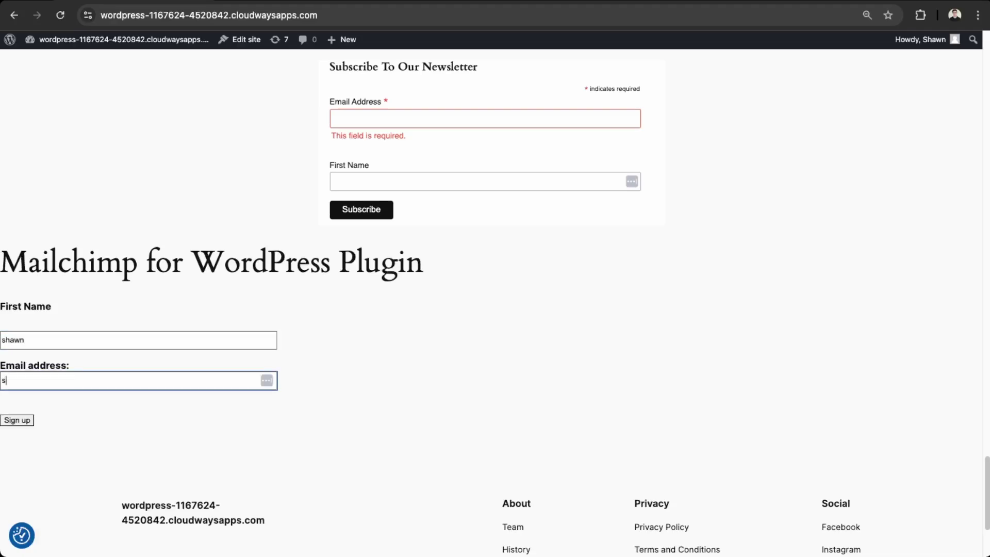
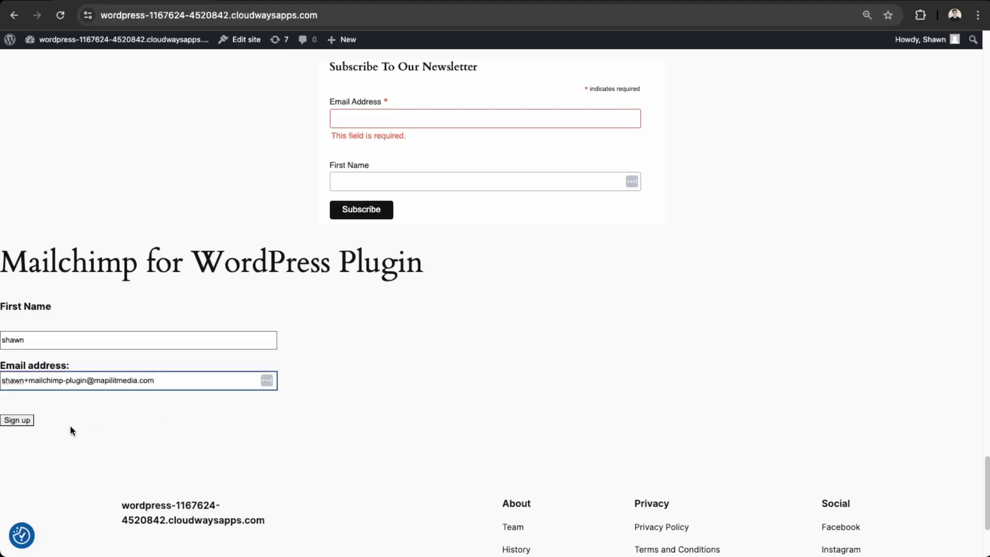
{"action": "left_click", "coordinate": [26, 423]}
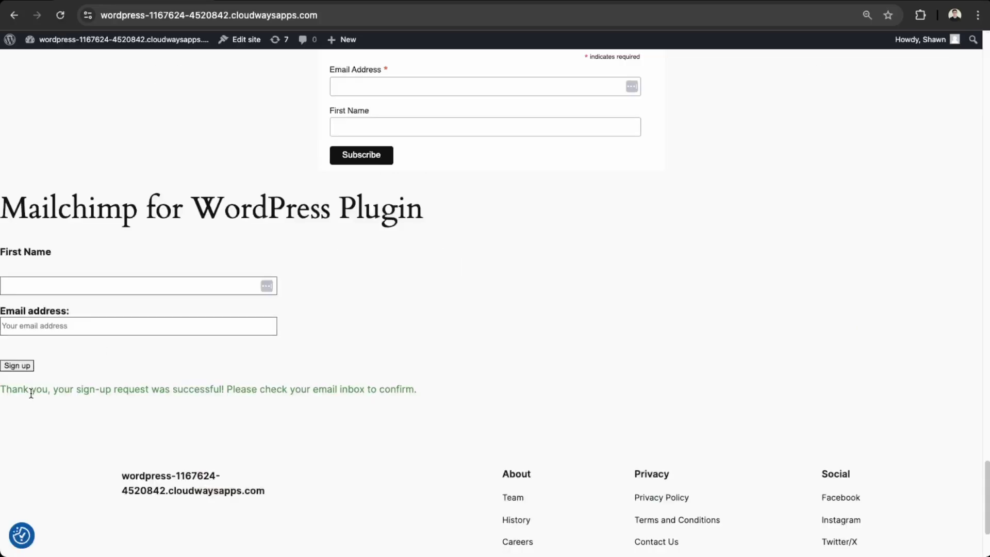
{"action": "left_click_drag", "start_coordinate": [31, 393], "coordinate": [444, 422]}
{"action": "left_click", "coordinate": [453, 405]}
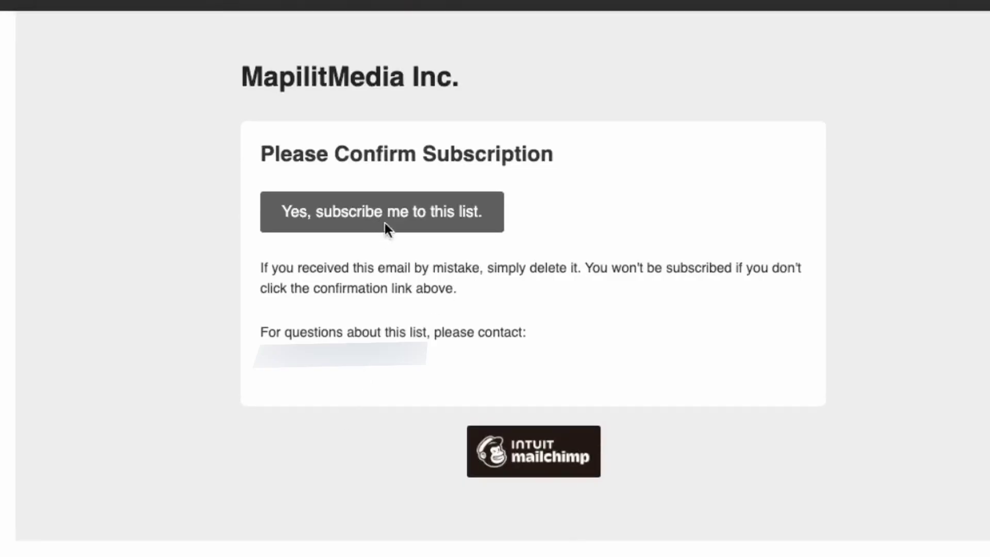
- Confirm the subscription from the email's 'Yes, subscribe me to this list' link and pass the reCAPTCHA
{"action": "left_click", "coordinate": [384, 223]}
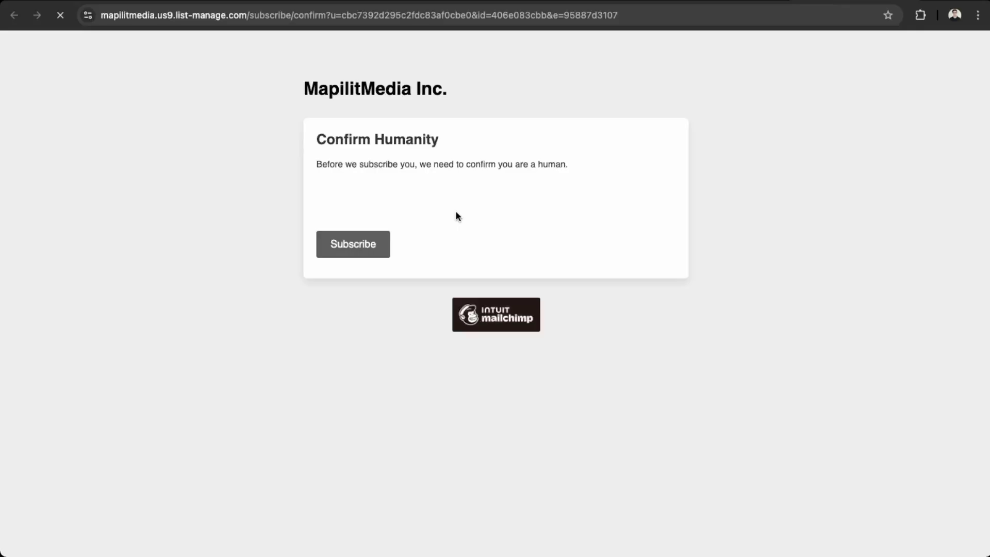
{"action": "left_click", "coordinate": [360, 230]}
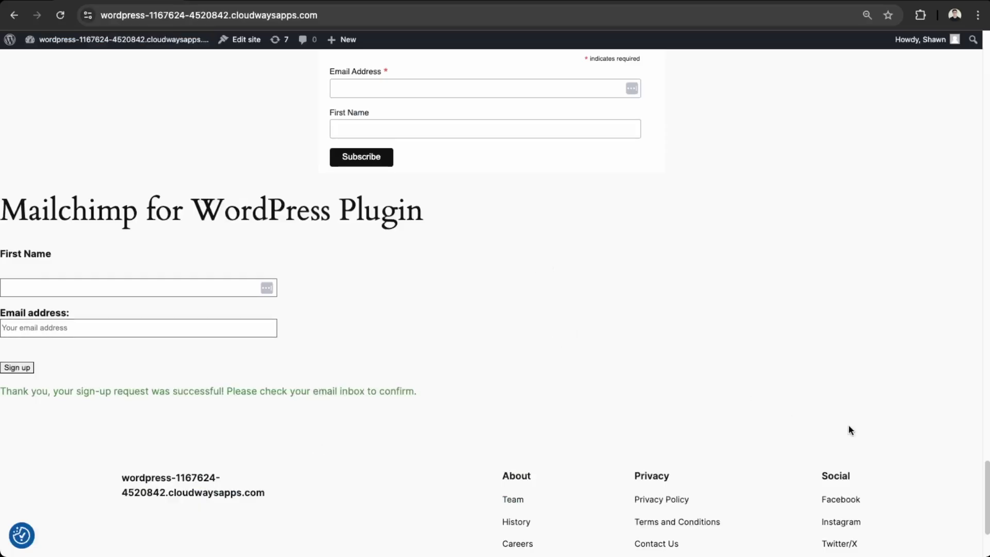
{"action": "scroll", "coordinate": [298, 411], "scroll_direction": "up", "scroll_amount": 2}
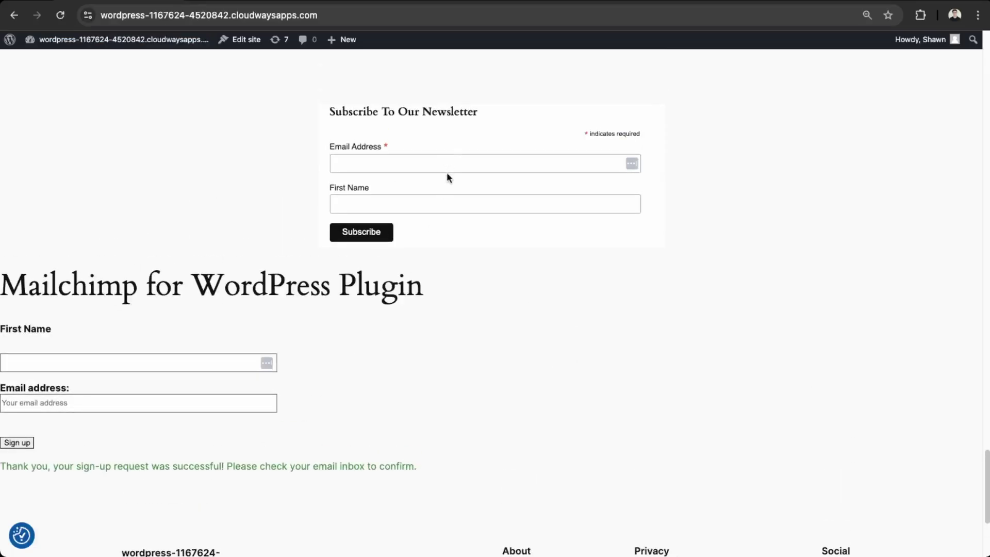
{"action": "scroll", "coordinate": [452, 234], "scroll_direction": "up", "scroll_amount": 1}
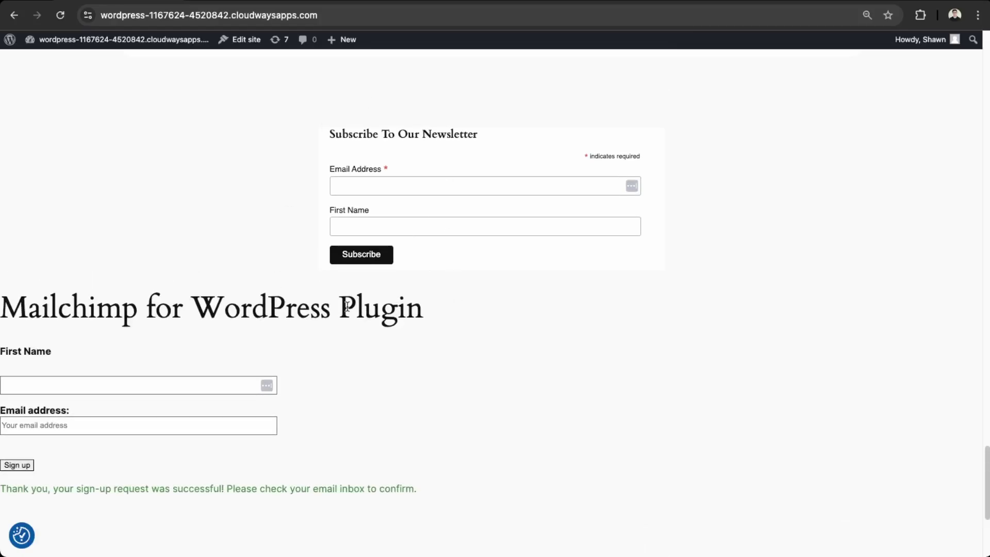